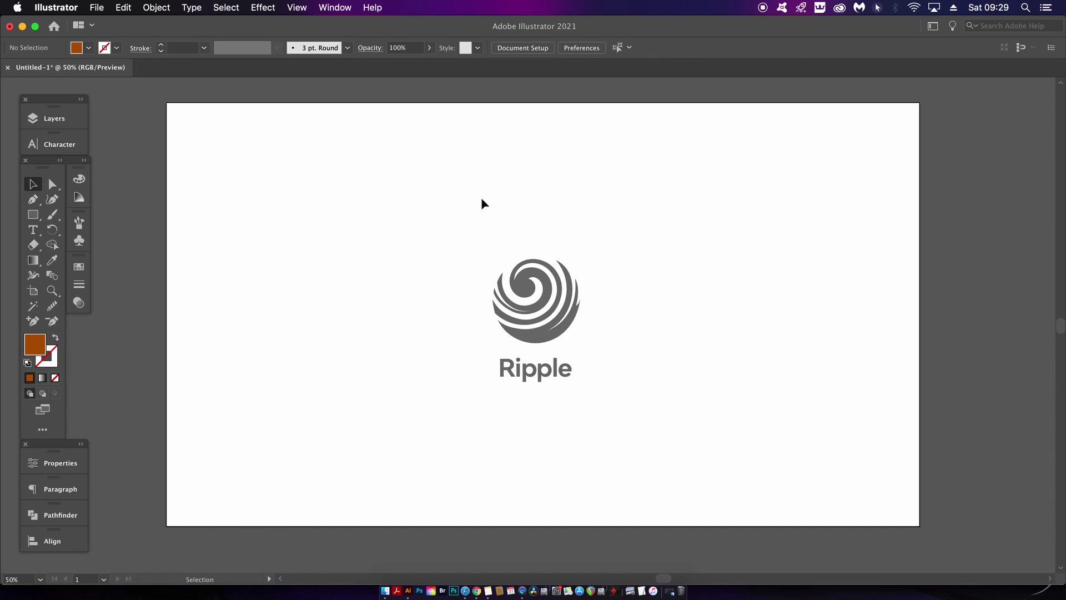
Open the Swatches panel and the Adobe Color Themes browser, ready to search for themes
{"action": "left_click_drag", "start_coordinate": [482, 200], "coordinate": [638, 344]}
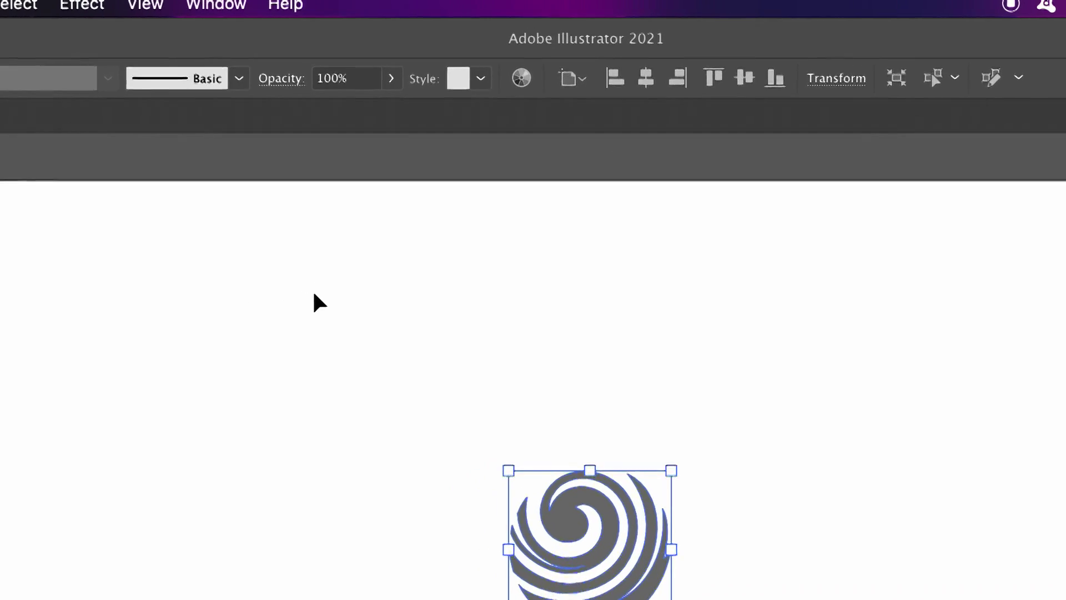
{"action": "left_click", "coordinate": [197, 341]}
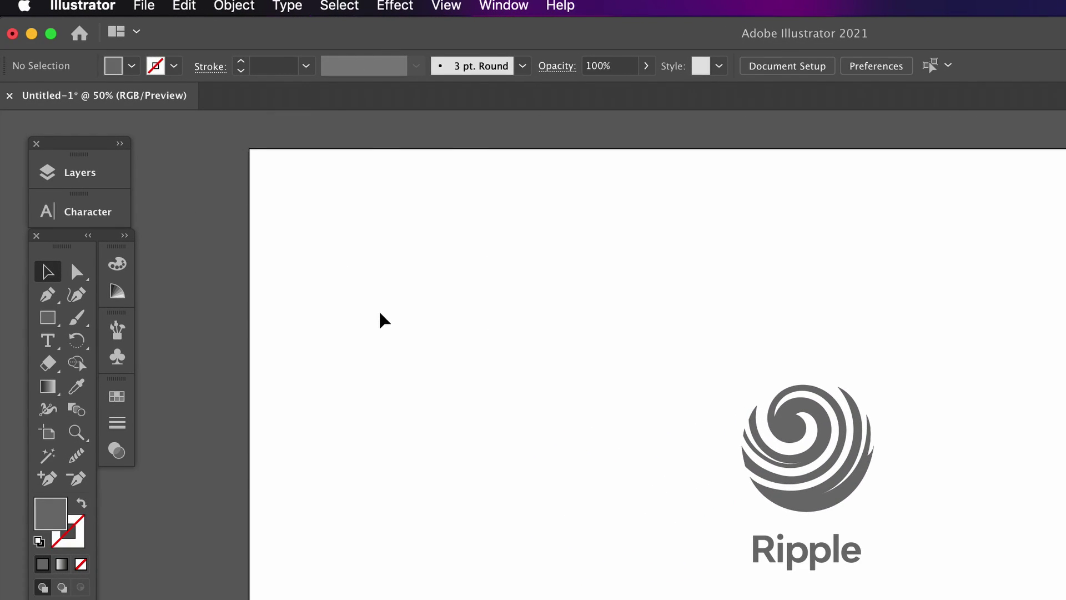
{"action": "left_click", "coordinate": [117, 400]}
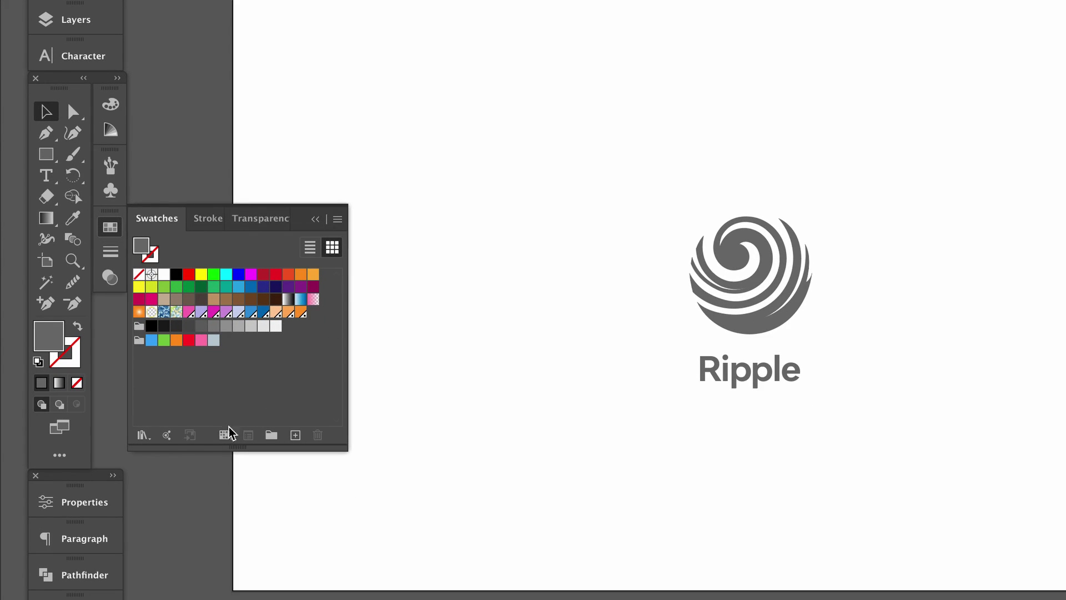
{"action": "left_click", "coordinate": [166, 435]}
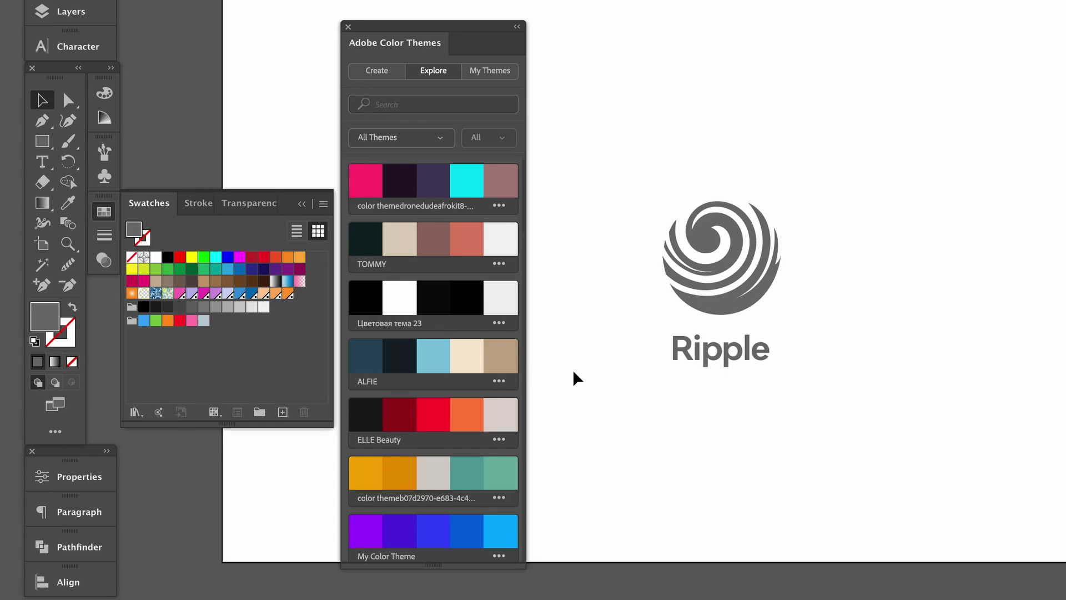
{"action": "left_click", "coordinate": [444, 104]}
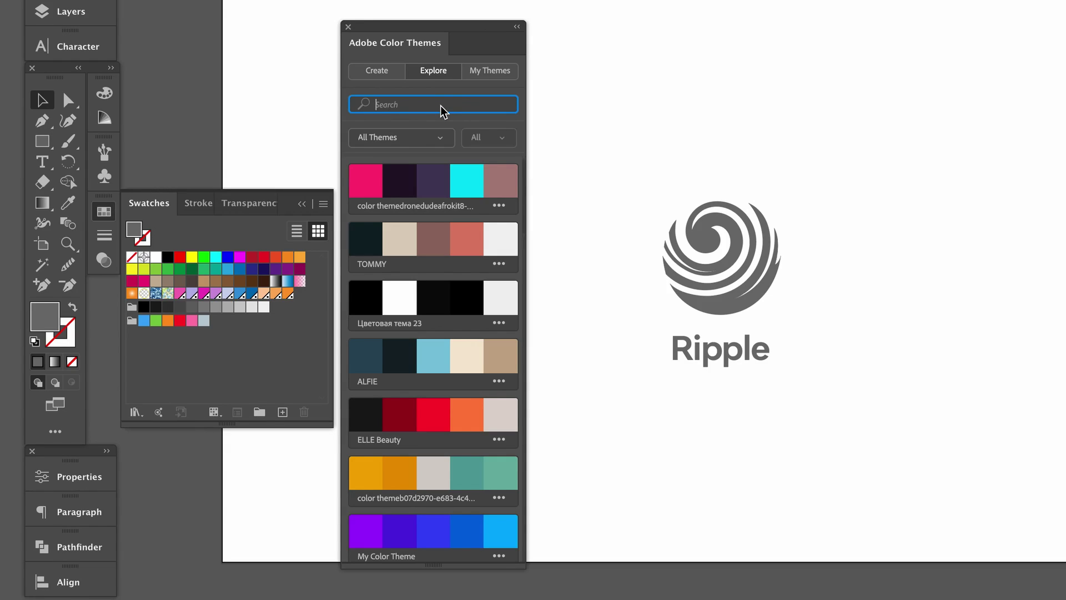
Search Color Themes for 'positive' and scroll through results like Position Color and Optimist
{"action": "type", "text": "positive"}
{"action": "key", "text": "Return"}
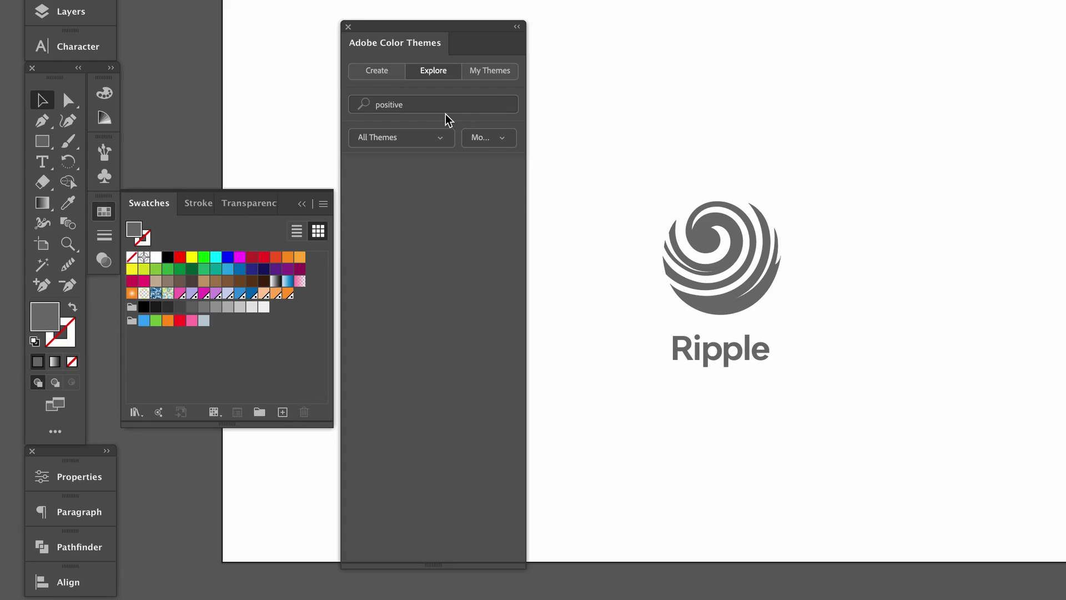
{"action": "scroll", "coordinate": [438, 335], "scroll_direction": "down", "scroll_amount": 5}
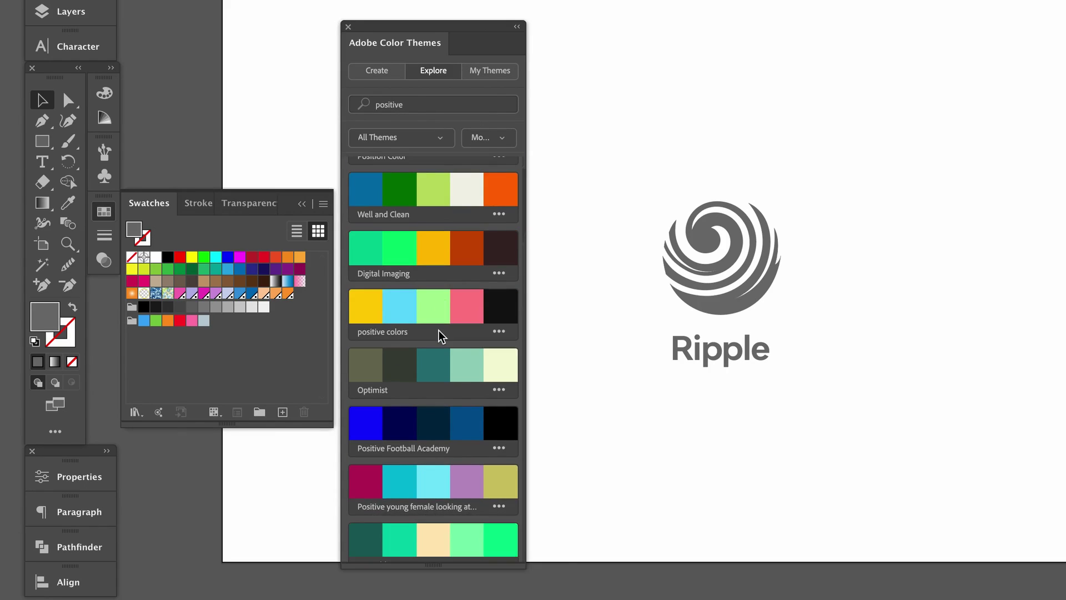
{"action": "scroll", "coordinate": [458, 338], "scroll_direction": "down", "scroll_amount": 2}
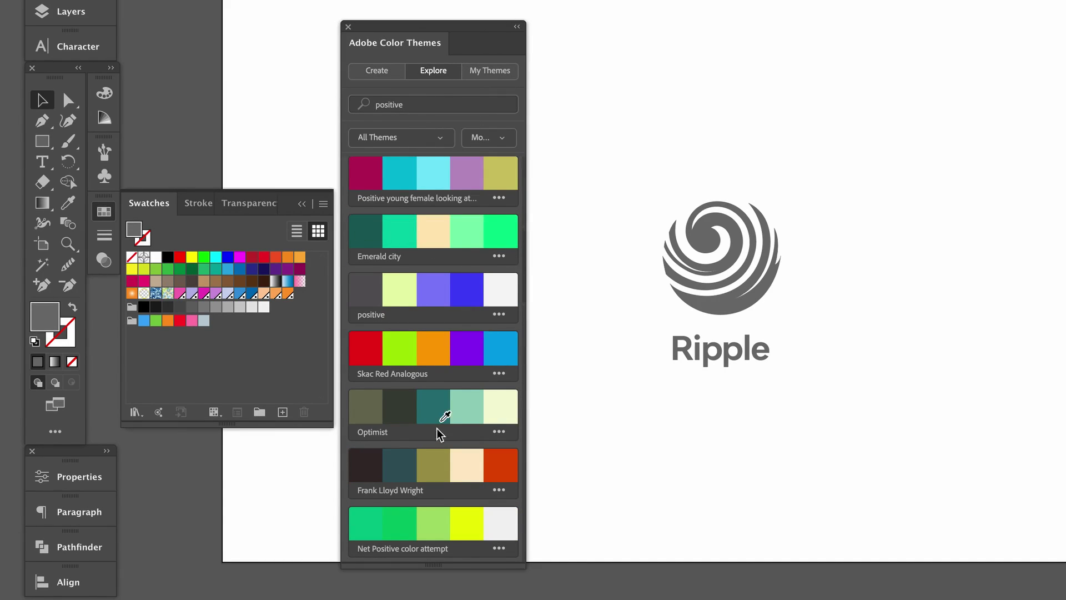
{"action": "scroll", "coordinate": [443, 431], "scroll_direction": "down", "scroll_amount": 5}
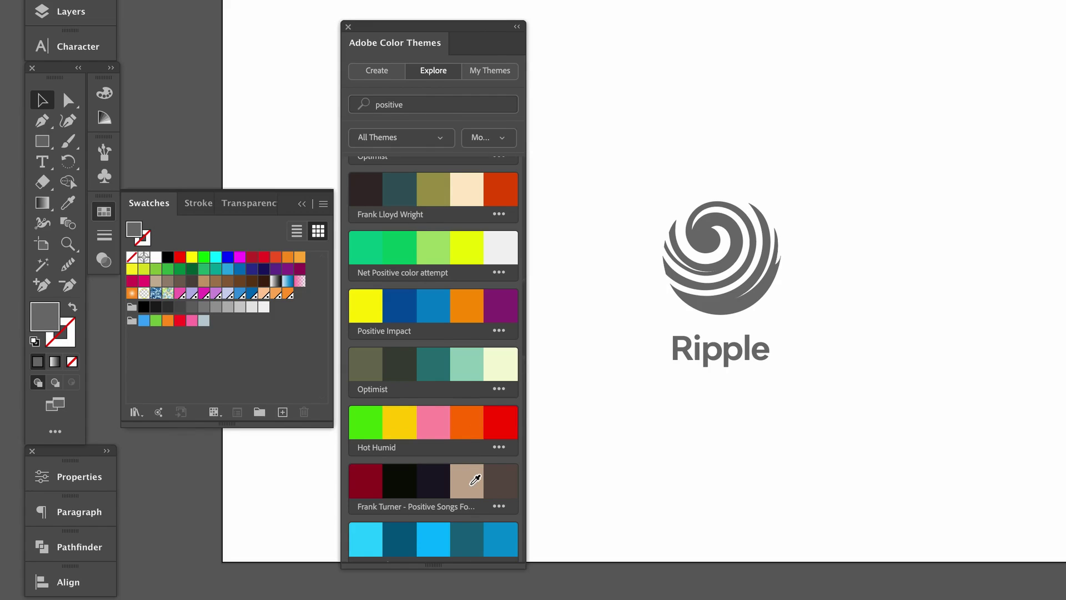
{"action": "scroll", "coordinate": [474, 480], "scroll_direction": "down", "scroll_amount": 6}
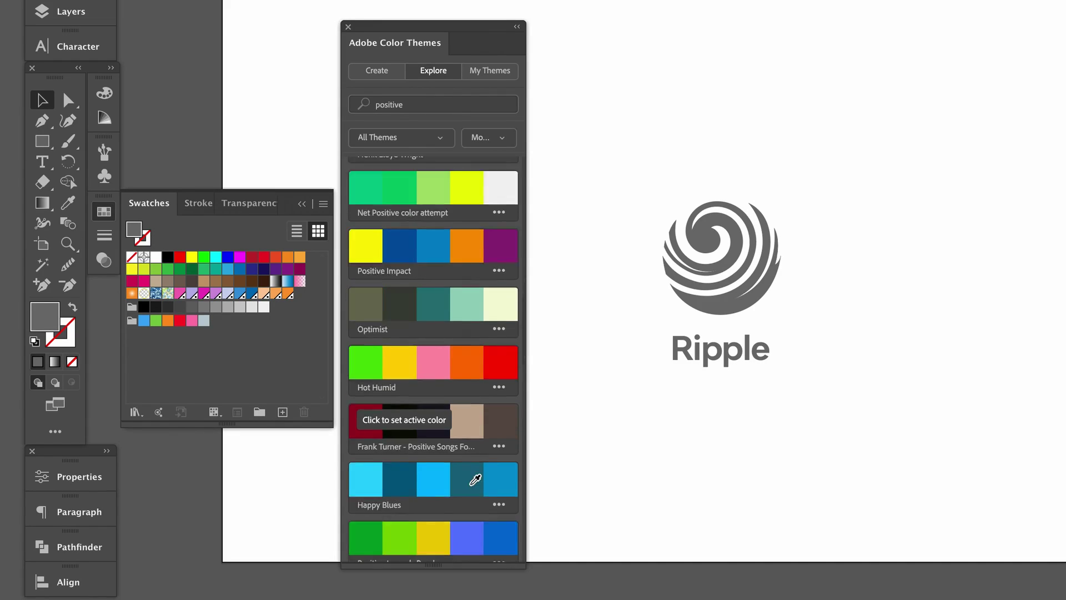
{"action": "scroll", "coordinate": [475, 480], "scroll_direction": "down", "scroll_amount": 5}
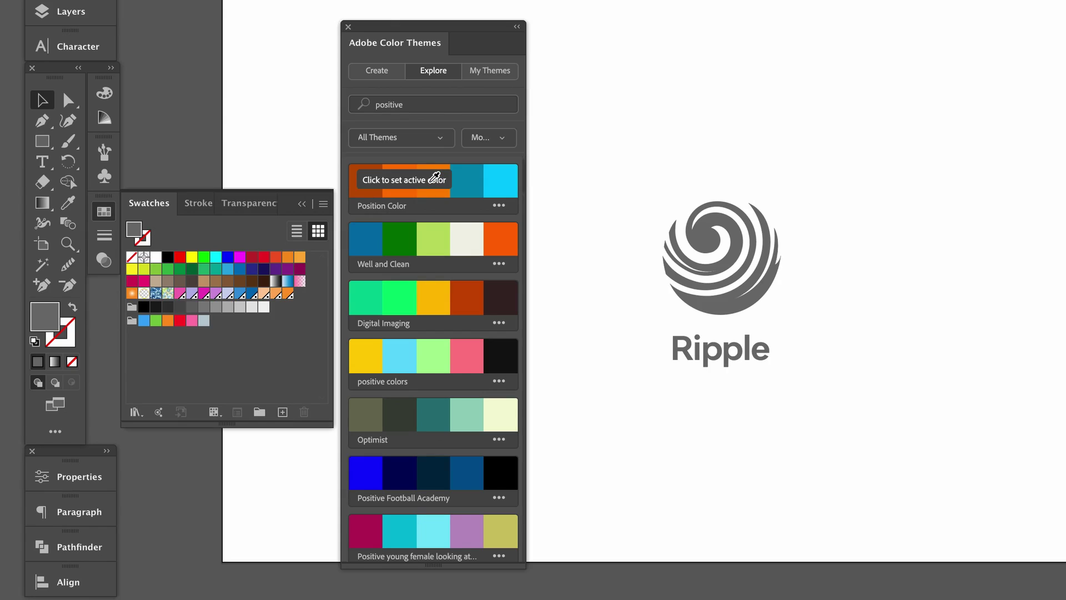
Add the Position Color theme to Swatches and close the Color Themes browser
{"action": "left_click", "coordinate": [498, 206]}
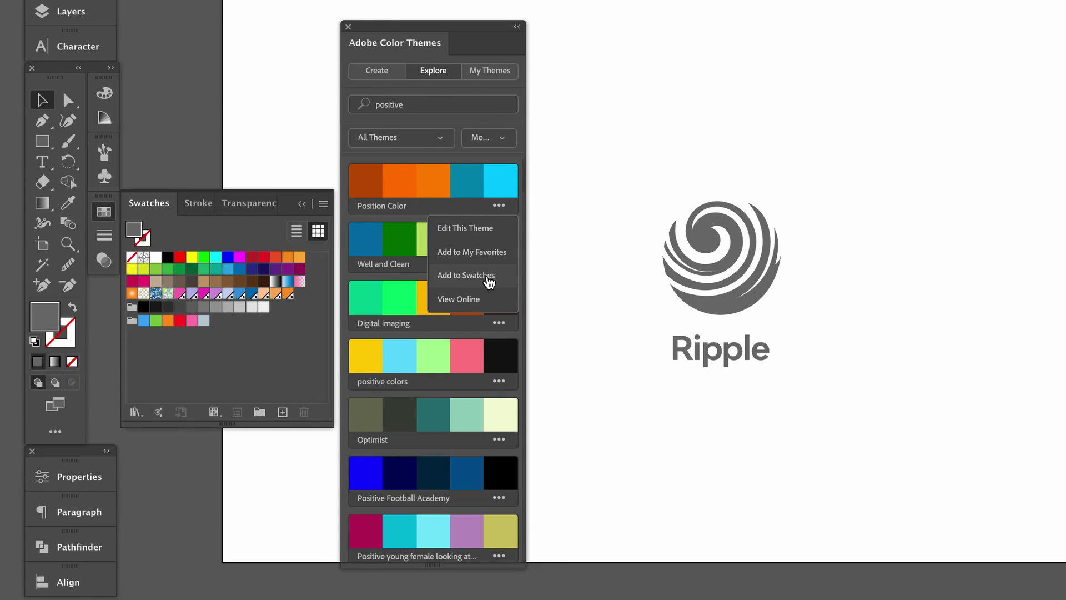
{"action": "left_click", "coordinate": [488, 277]}
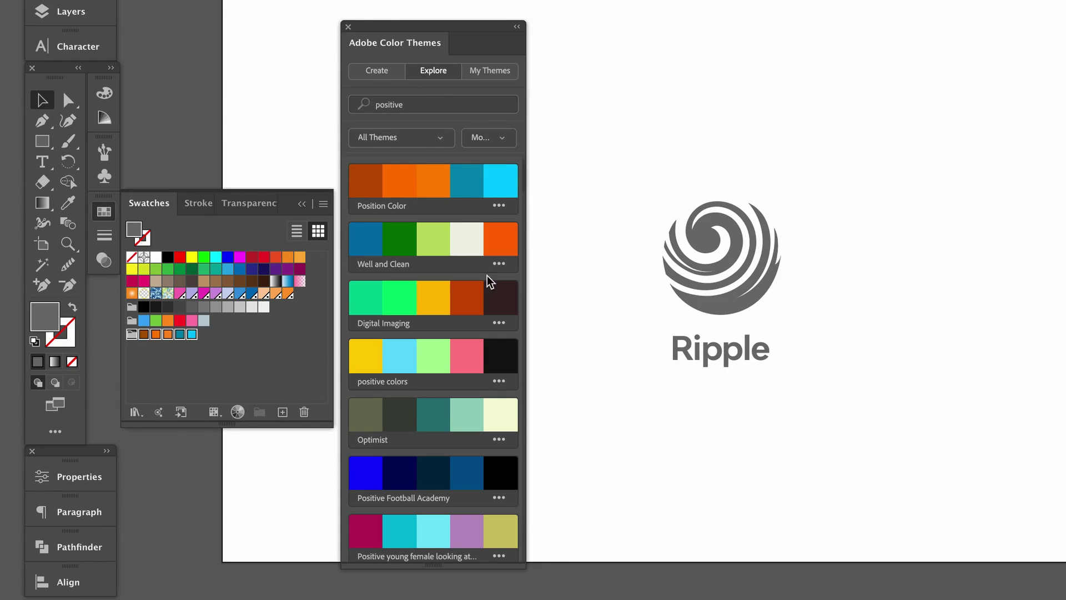
{"action": "left_click", "coordinate": [347, 27]}
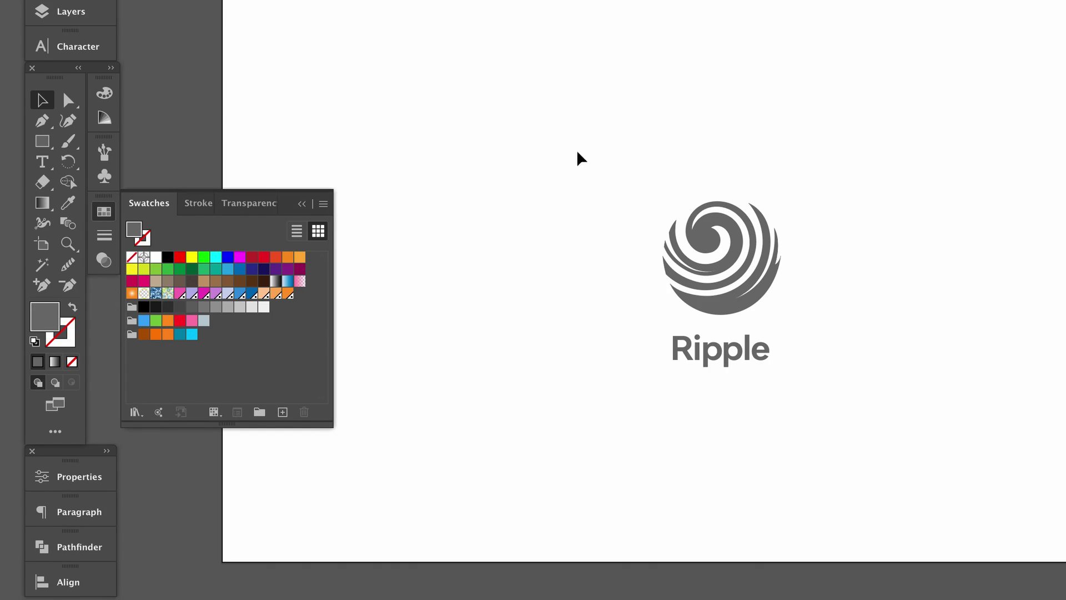
Fill the Ripple spiral with a deep orange swatch from the new group
{"action": "left_click_drag", "start_coordinate": [596, 117], "coordinate": [813, 251]}
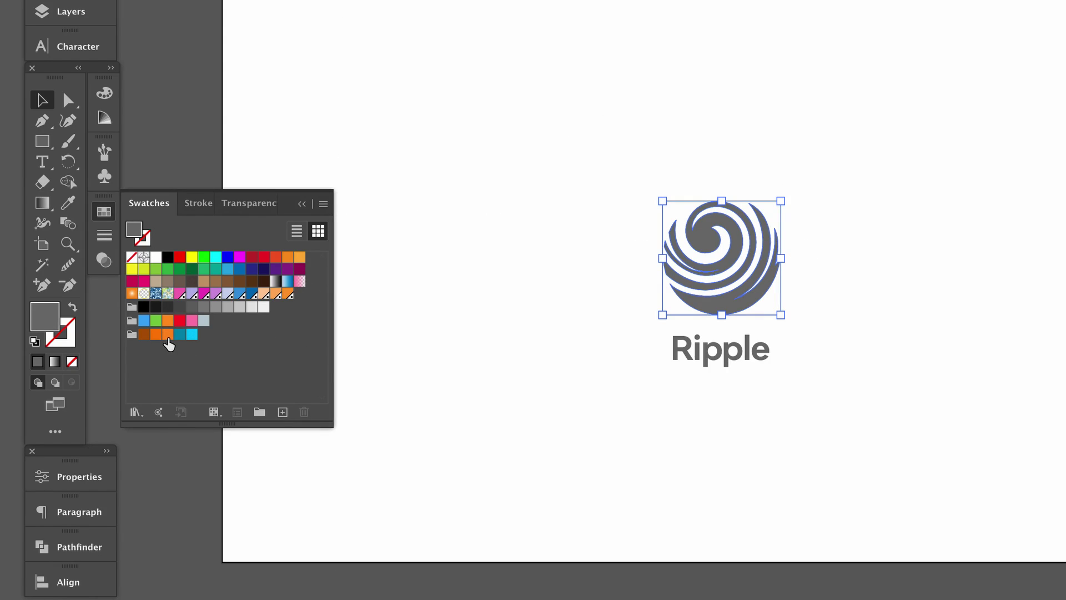
{"action": "left_click", "coordinate": [168, 334]}
{"action": "left_click", "coordinate": [573, 377]}
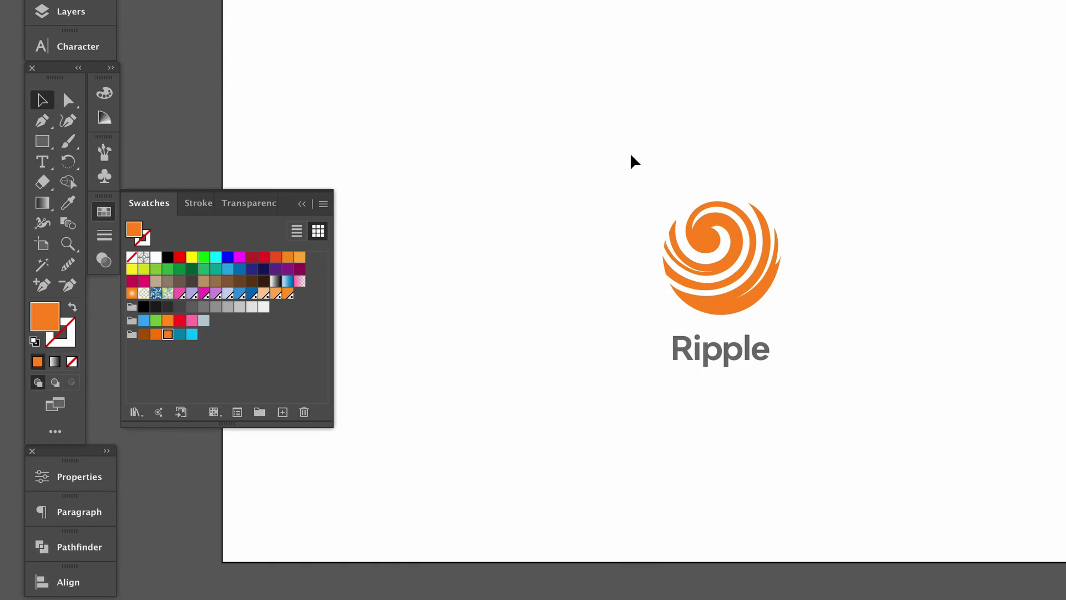
{"action": "left_click", "coordinate": [731, 237]}
{"action": "left_click", "coordinate": [157, 334]}
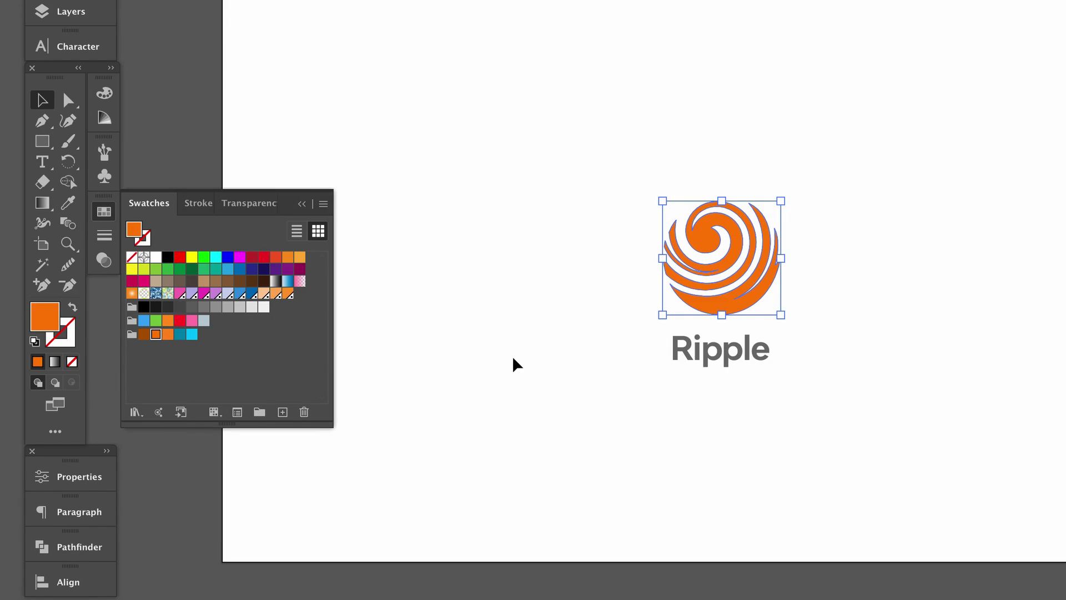
{"action": "left_click", "coordinate": [514, 361]}
{"action": "left_click", "coordinate": [301, 204]}
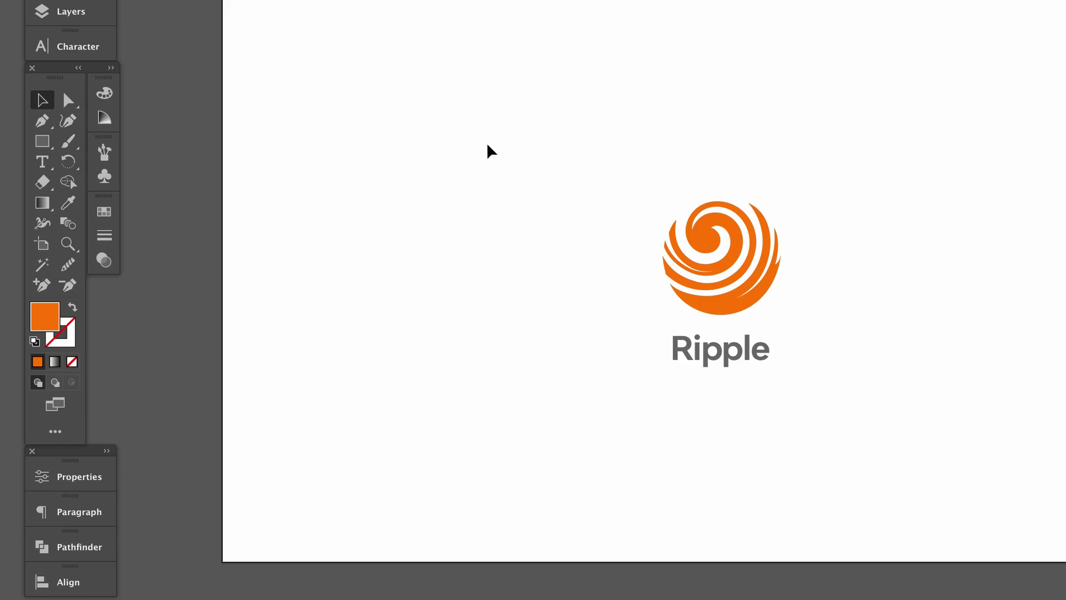
Move the Ripple logo group to the artboard's upper left and shrink it slightly
{"action": "left_click_drag", "start_coordinate": [572, 136], "coordinate": [830, 394]}
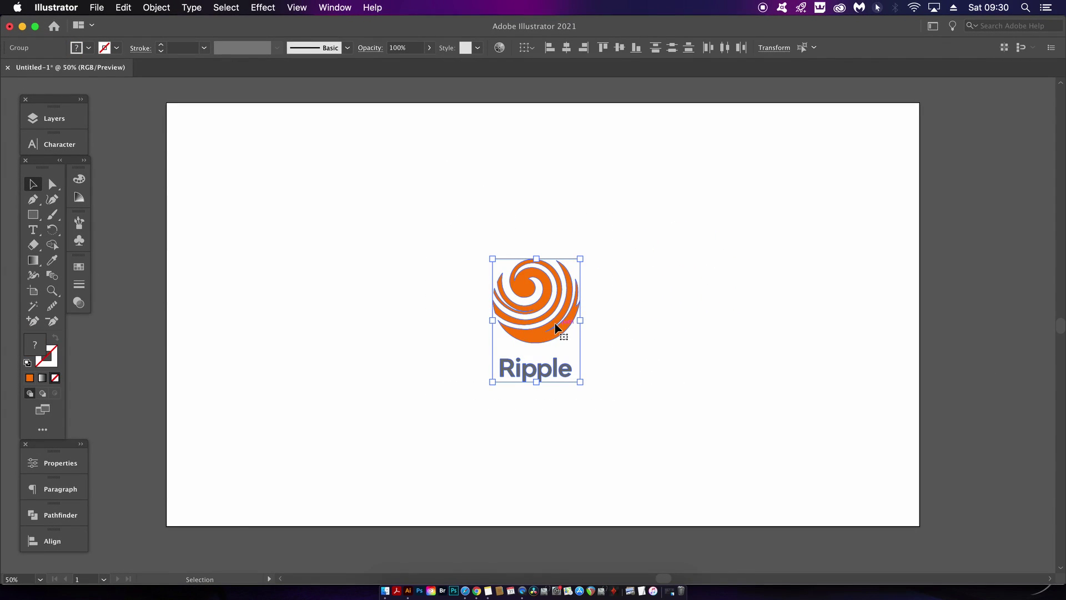
{"action": "left_click_drag", "start_coordinate": [553, 301], "coordinate": [289, 198]}
{"action": "left_click", "coordinate": [355, 238]}
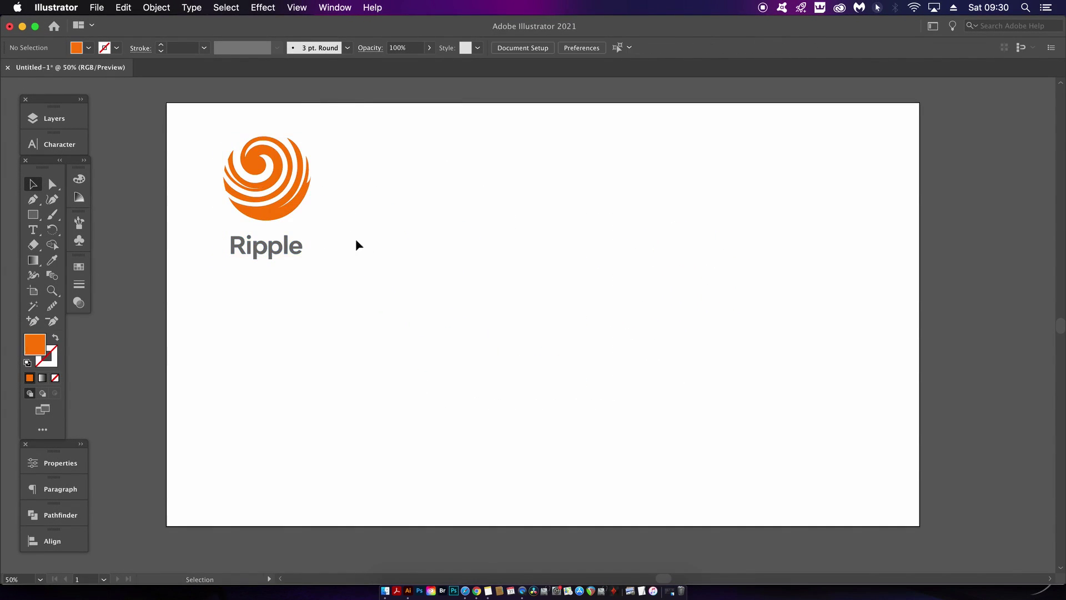
{"action": "left_click_drag", "start_coordinate": [360, 131], "coordinate": [221, 267]}
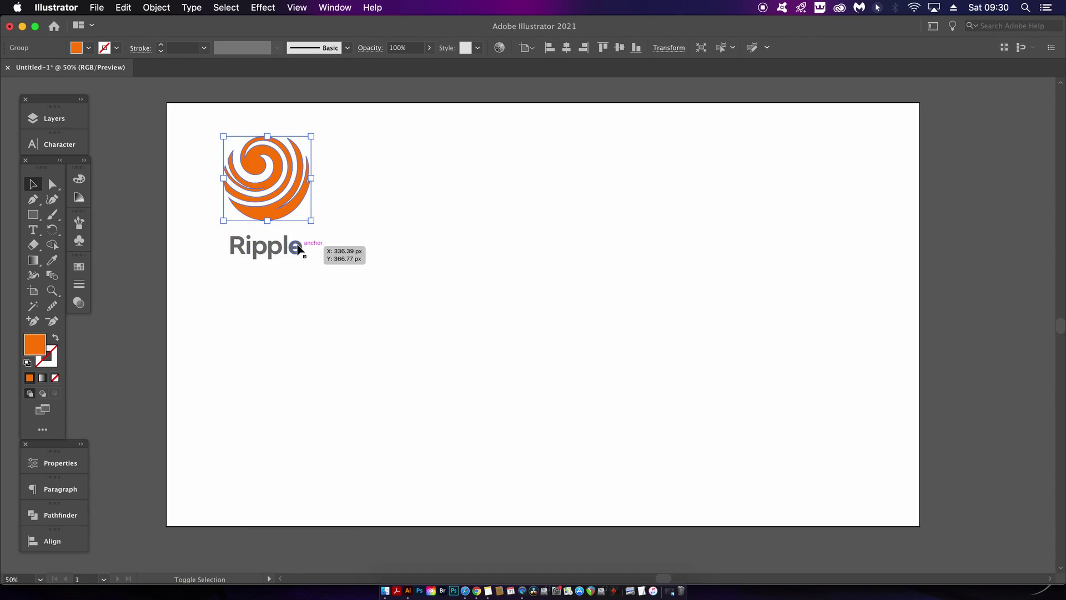
{"action": "left_click", "coordinate": [302, 226]}
{"action": "left_click", "coordinate": [304, 249]}
{"action": "left_click_drag", "start_coordinate": [311, 259], "coordinate": [296, 239]}
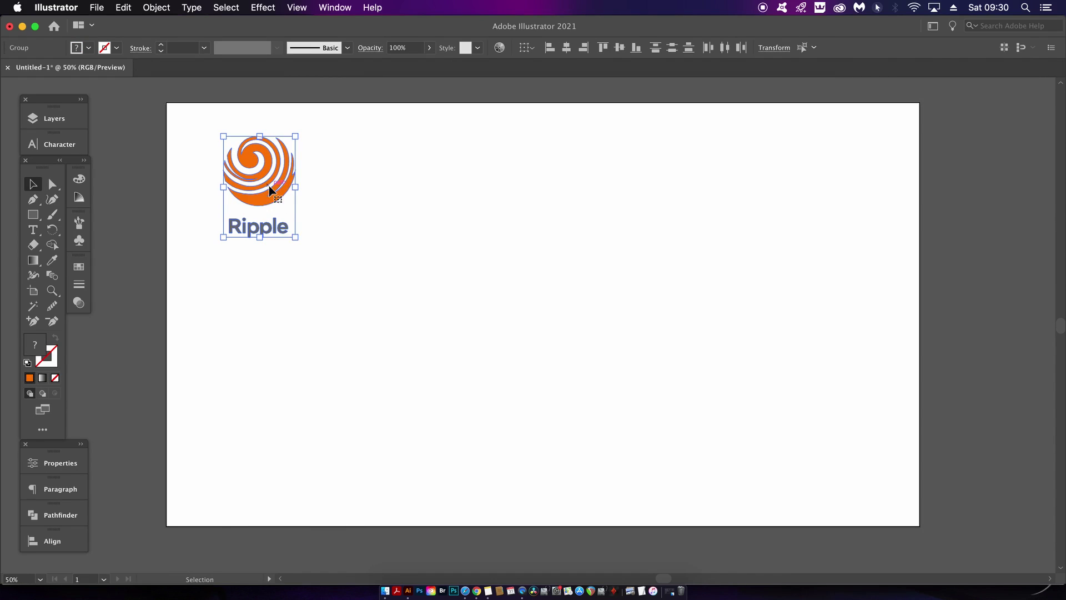
{"action": "left_click_drag", "start_coordinate": [280, 198], "coordinate": [431, 211]}
Duplicate the logo to the right and repeat to make a row of four
{"action": "key", "text": "a"}
{"action": "key", "text": "cmd+d"}
{"action": "key", "text": "cmd+d"}
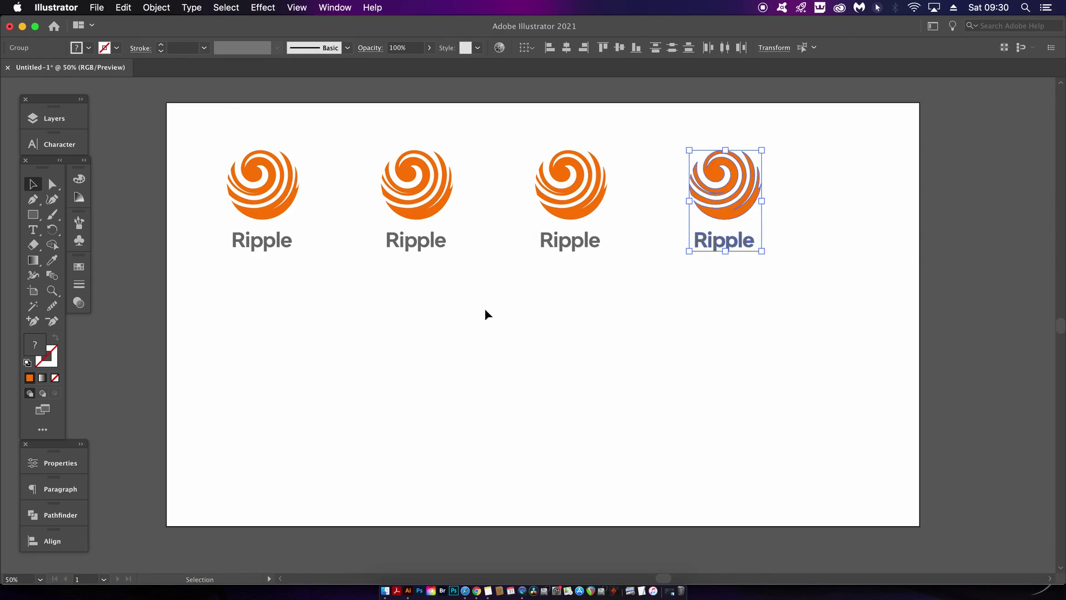
{"action": "left_click", "coordinate": [486, 312]}
{"action": "left_click_drag", "start_coordinate": [215, 120], "coordinate": [702, 248]}
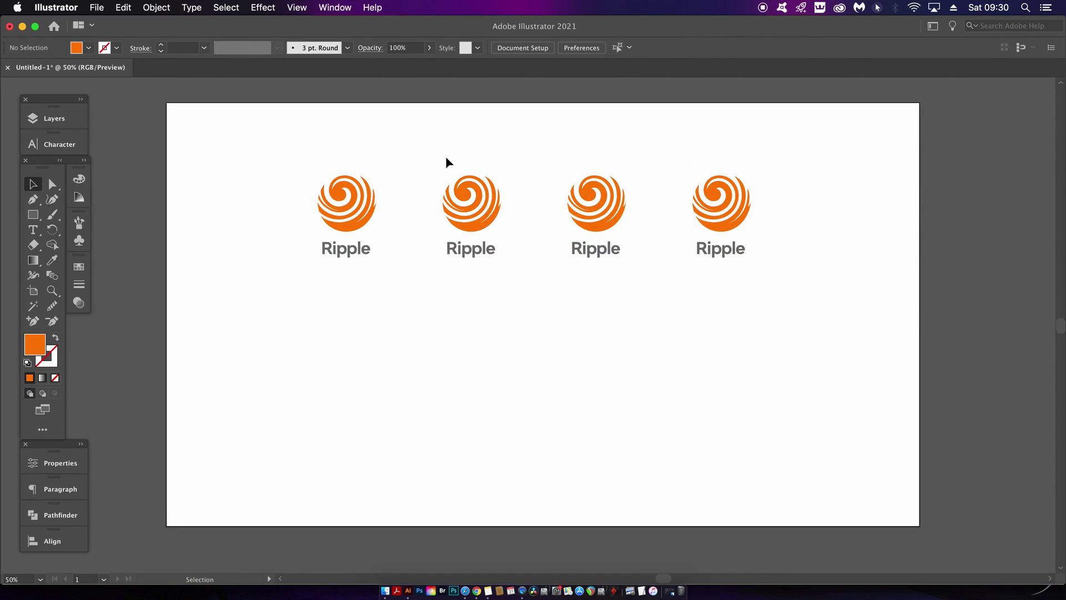
Recolor the second swirl orange and the third swirl teal from the swatches
{"action": "left_click", "coordinate": [79, 267]}
{"action": "left_click", "coordinate": [465, 186]}
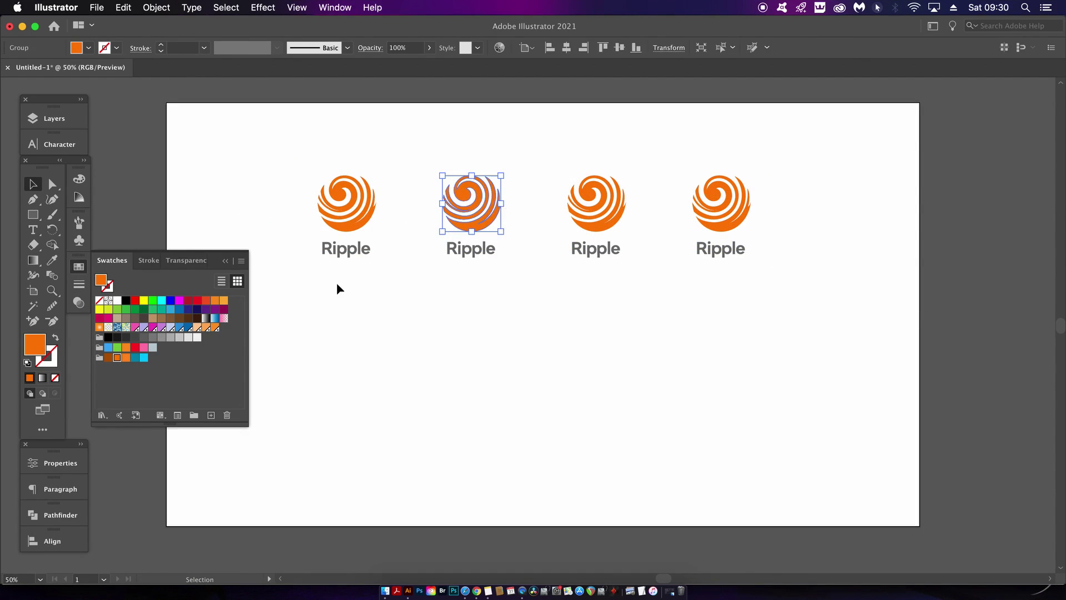
{"action": "left_click", "coordinate": [108, 357]}
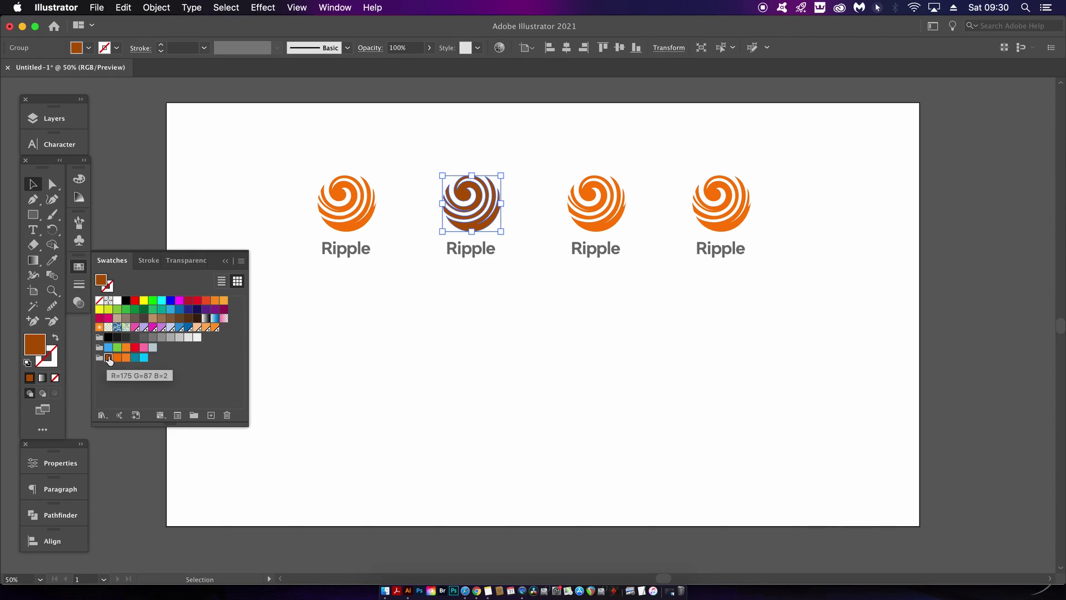
{"action": "left_click", "coordinate": [126, 357]}
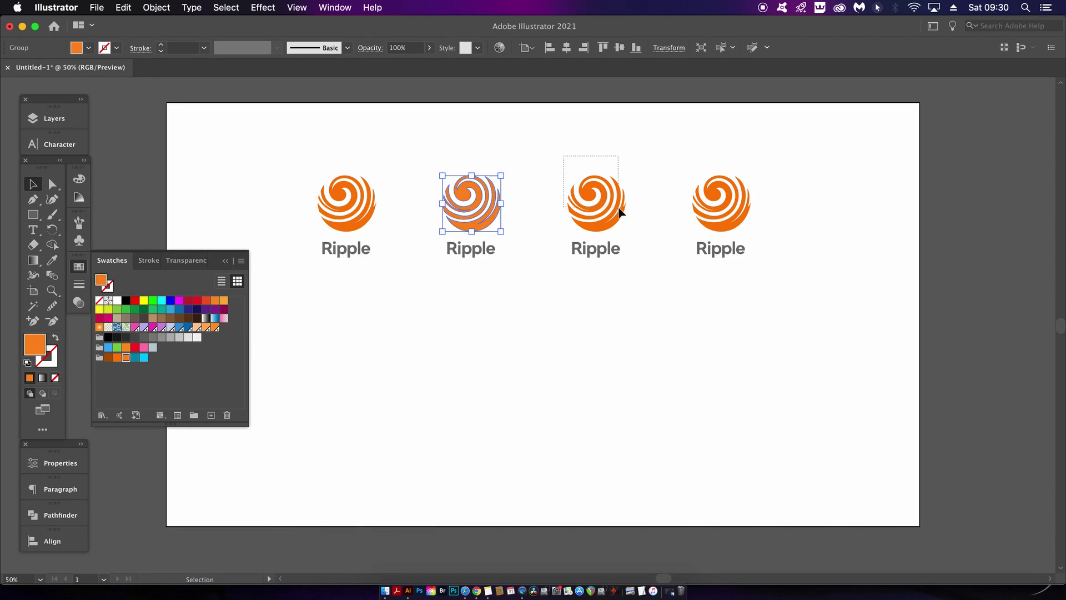
{"action": "left_click", "coordinate": [617, 207]}
{"action": "left_click", "coordinate": [135, 357]}
{"action": "left_click", "coordinate": [693, 159]}
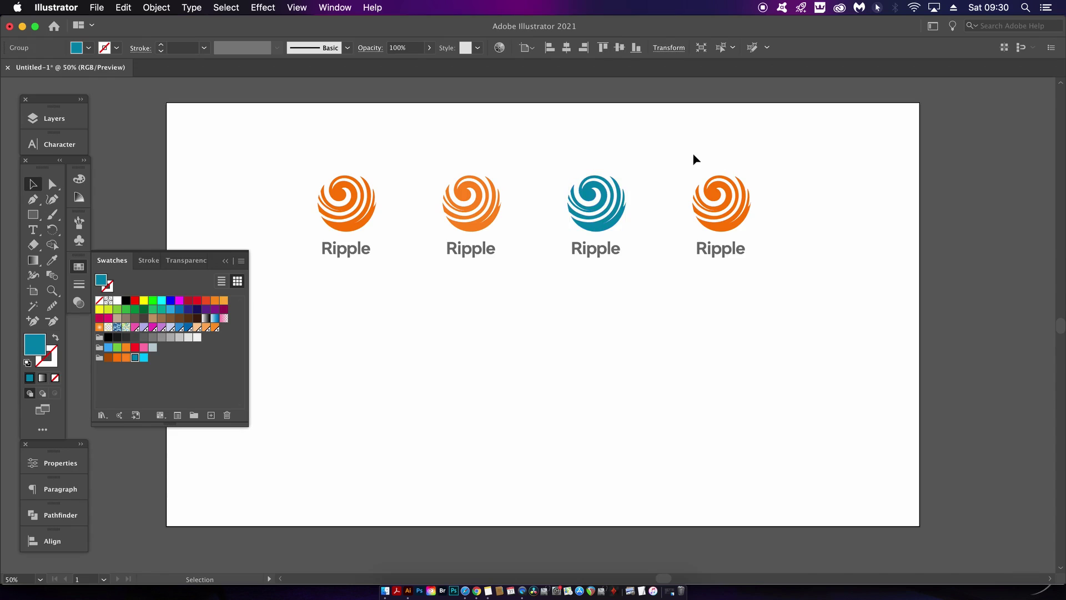
Fill the fourth swirl pink, then paste a copy of the logo row below
{"action": "left_click", "coordinate": [711, 189]}
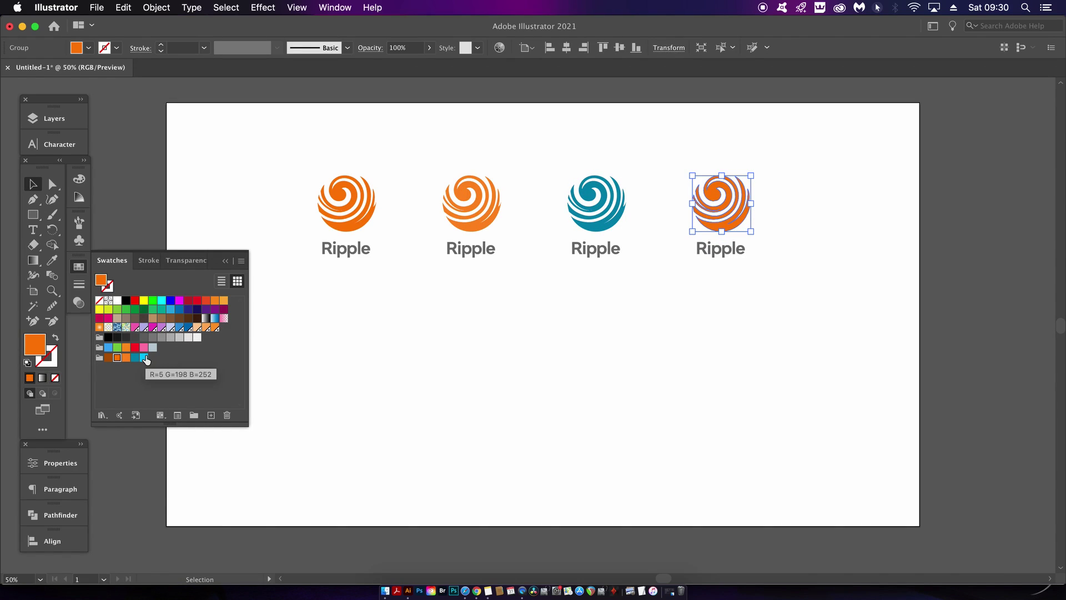
{"action": "left_click", "coordinate": [145, 348]}
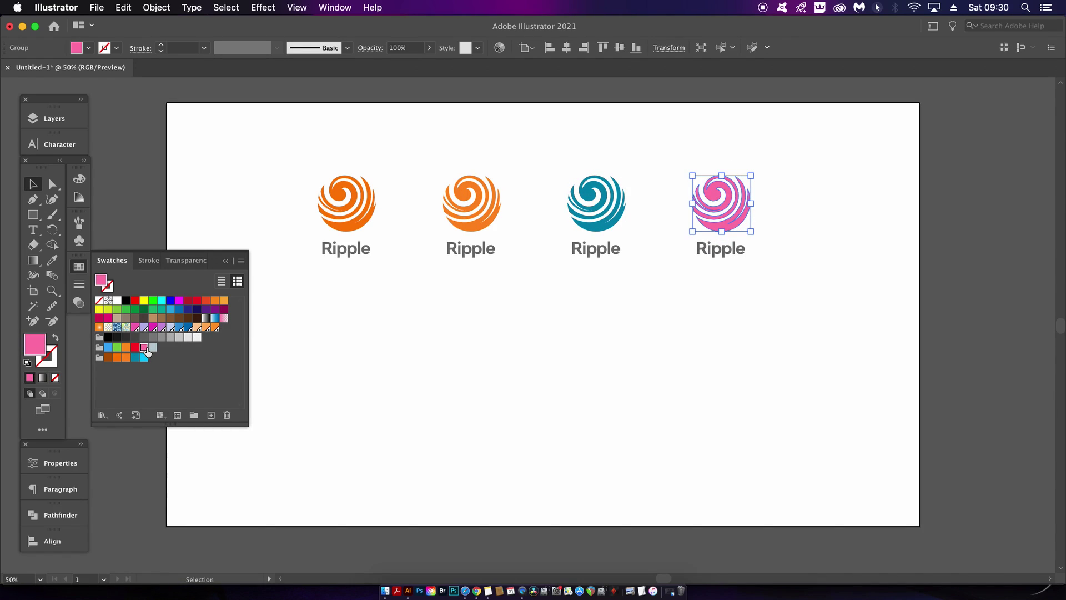
{"action": "left_click", "coordinate": [445, 376]}
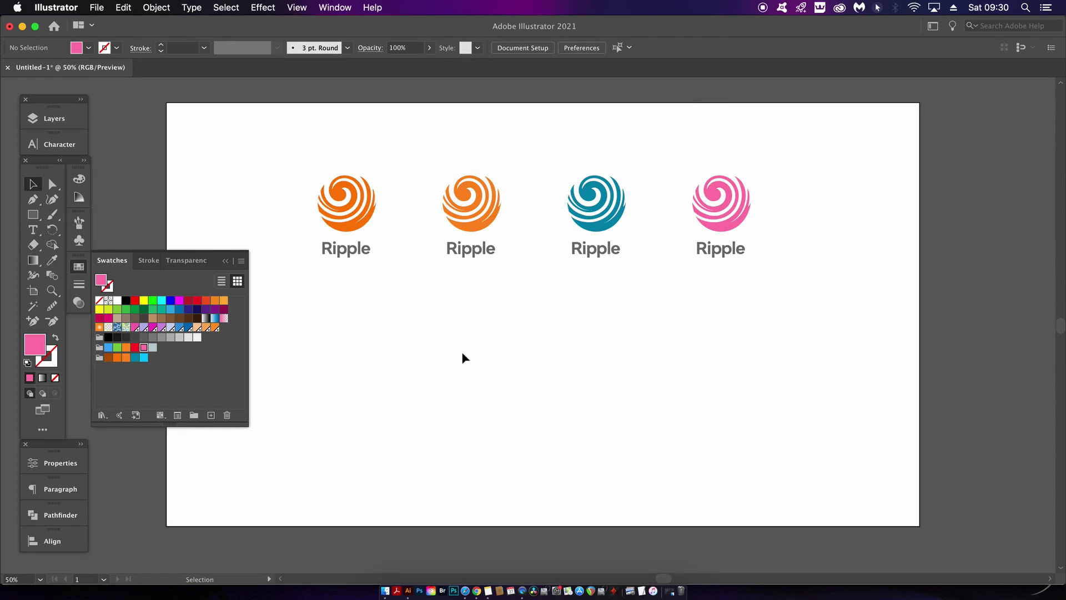
{"action": "left_click", "coordinate": [328, 289]}
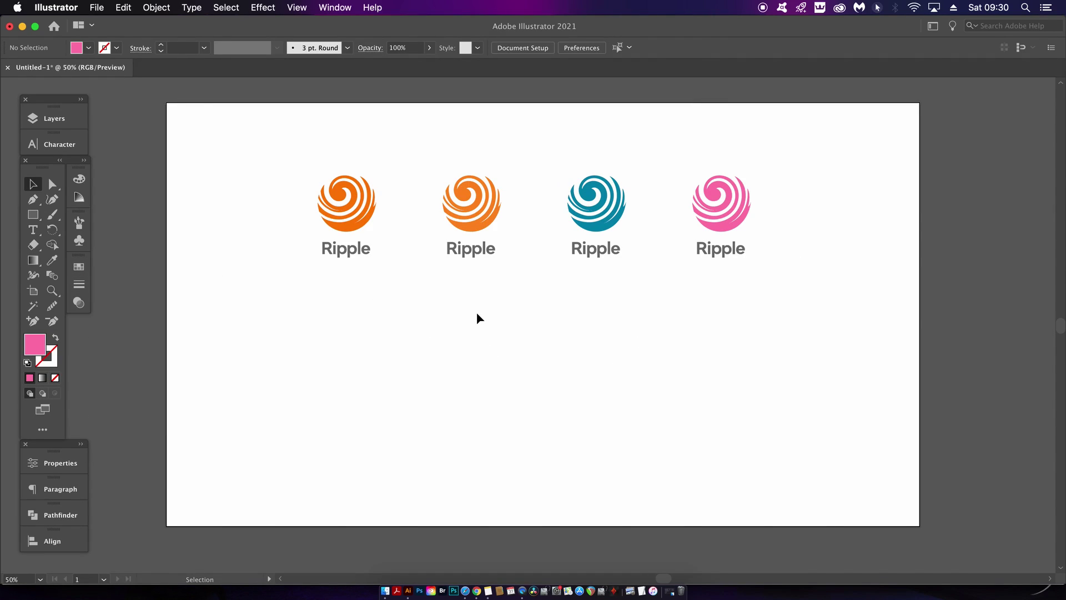
{"action": "key", "text": "super+v"}
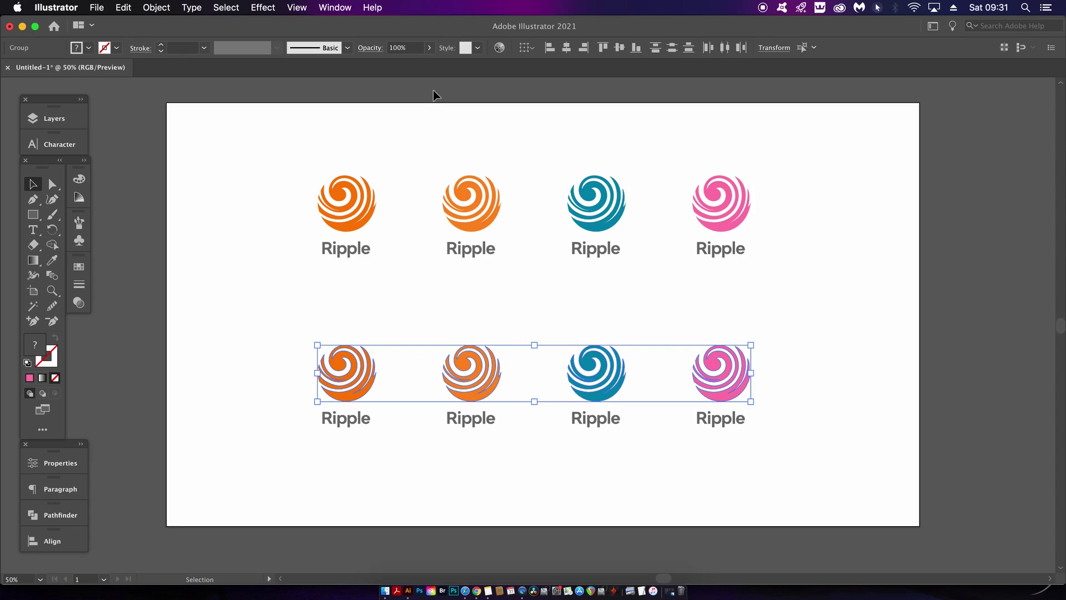
Open Recolor Artwork for the bottom row and move its panel left to reveal all logos
{"action": "left_click", "coordinate": [500, 49]}
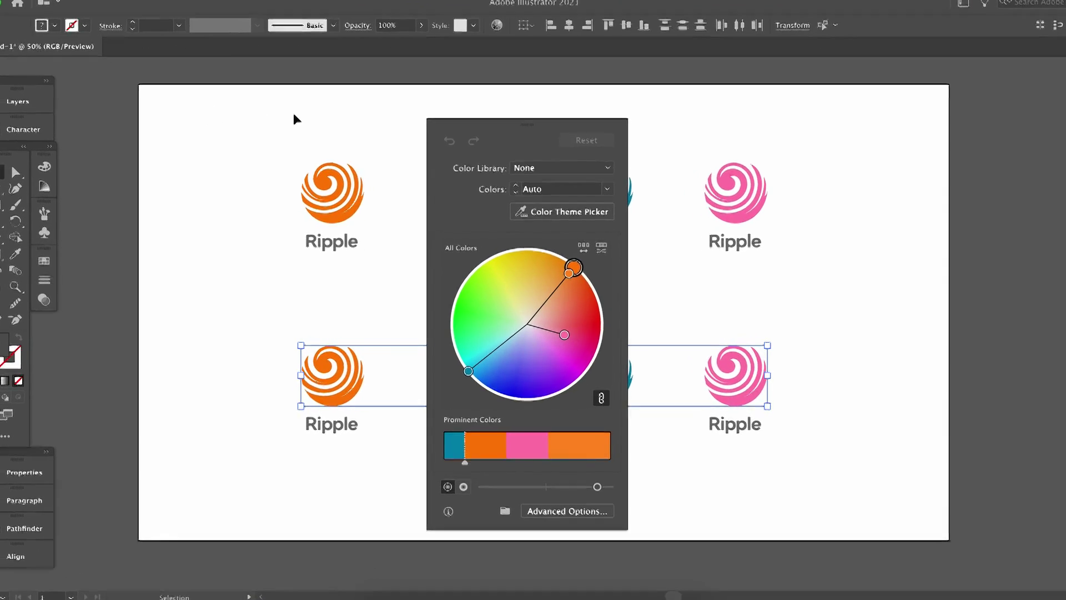
{"action": "left_click_drag", "start_coordinate": [526, 149], "coordinate": [197, 126]}
{"action": "left_click_drag", "start_coordinate": [106, 68], "coordinate": [106, 67]}
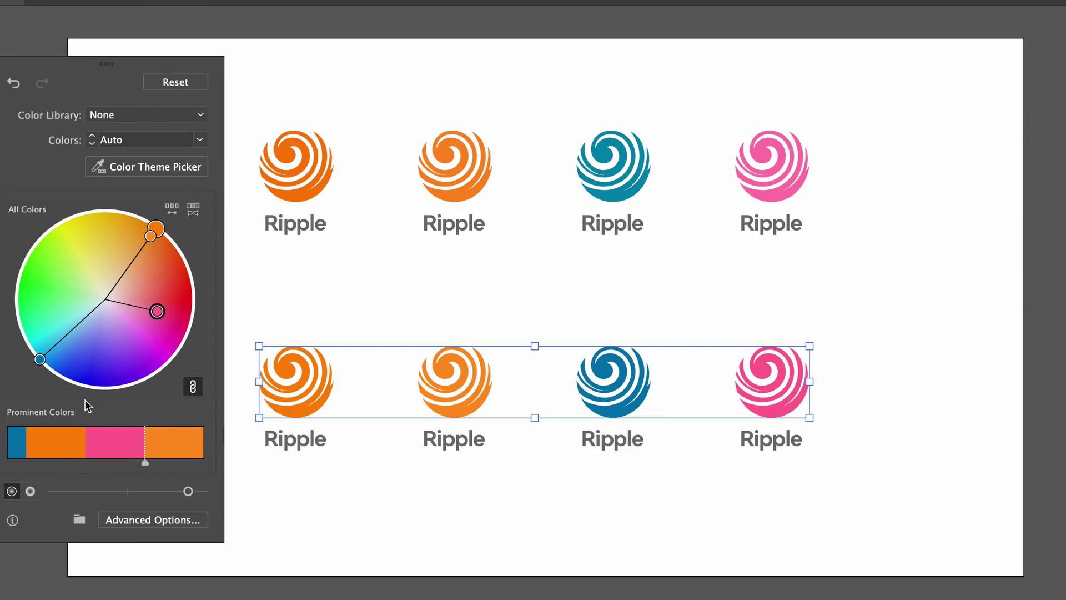
Limit the bottom row's recolor to the PANTONE+ Solid Uncoated color book
{"action": "left_click", "coordinate": [200, 117]}
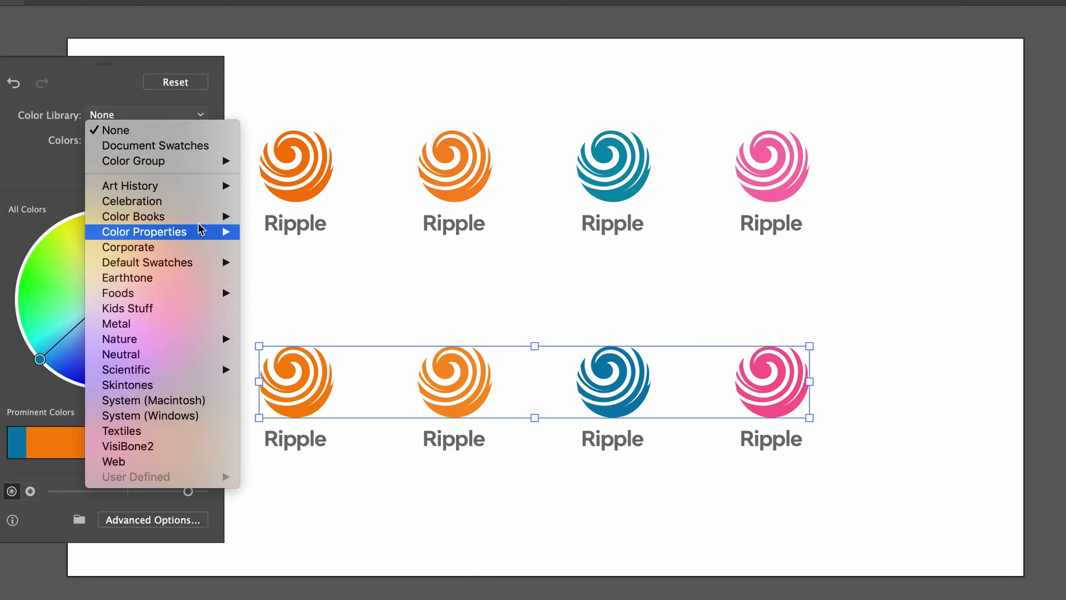
{"action": "mouse_move", "coordinate": [200, 222]}
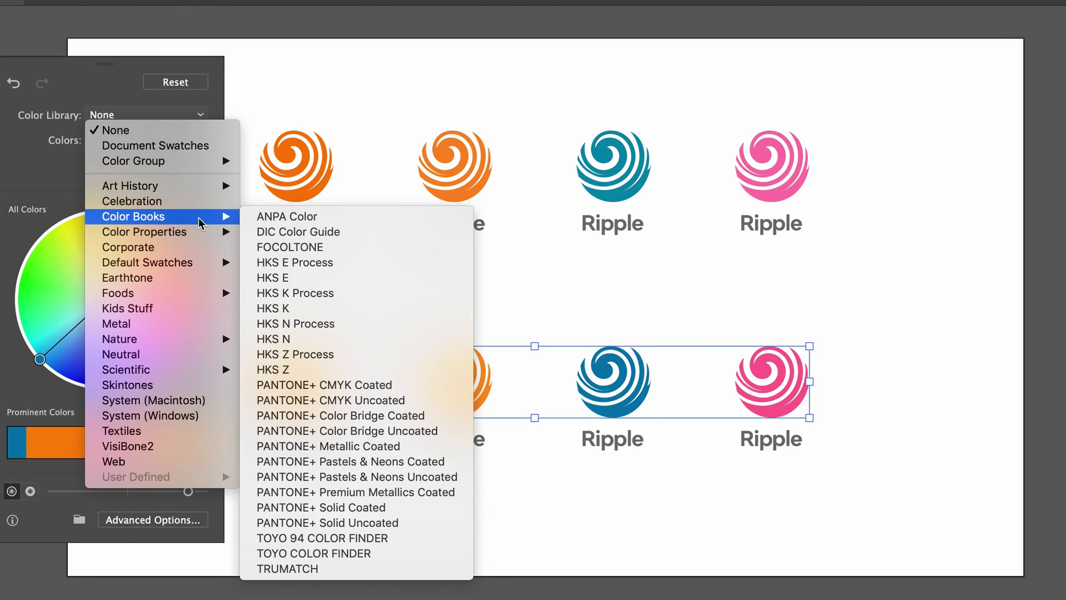
{"action": "left_click", "coordinate": [412, 524]}
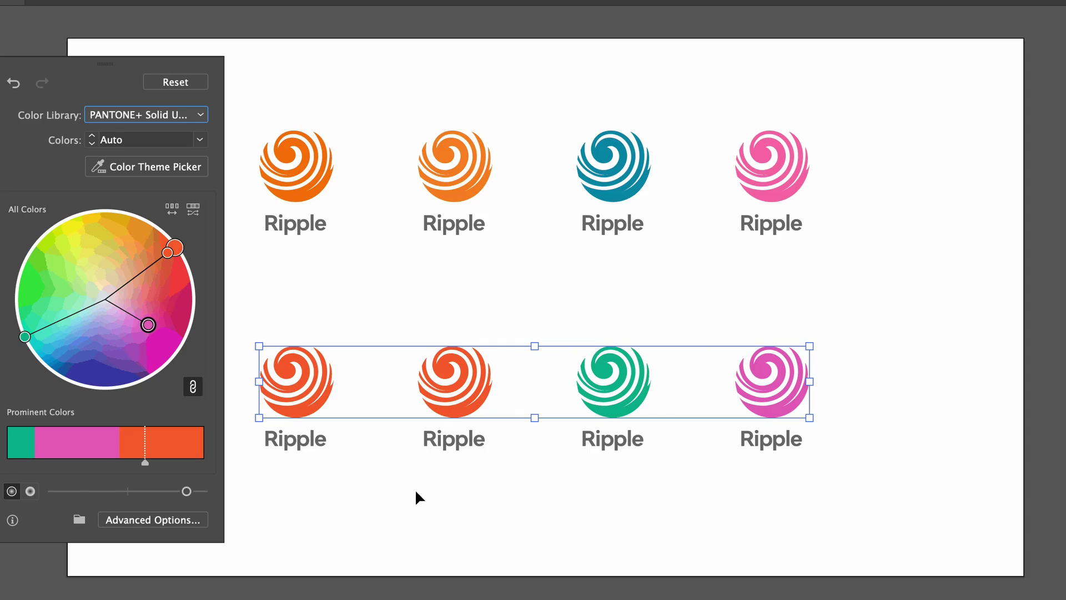
Open the Color panel and compare the bottom-left logo with the top-left orange one
{"action": "left_click", "coordinate": [302, 293]}
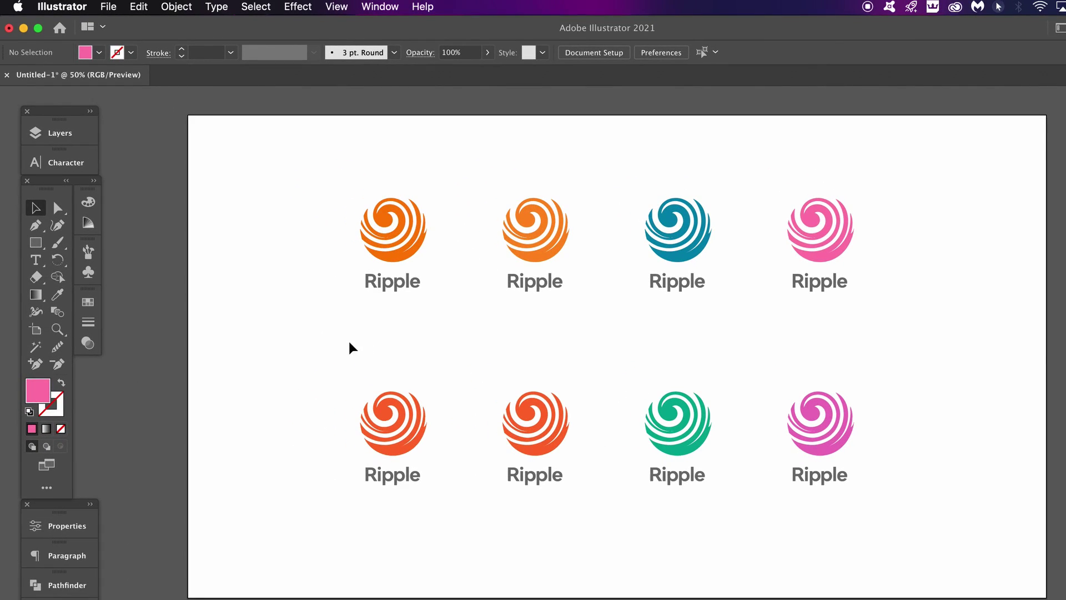
{"action": "left_click", "coordinate": [385, 411]}
{"action": "left_click", "coordinate": [88, 202]}
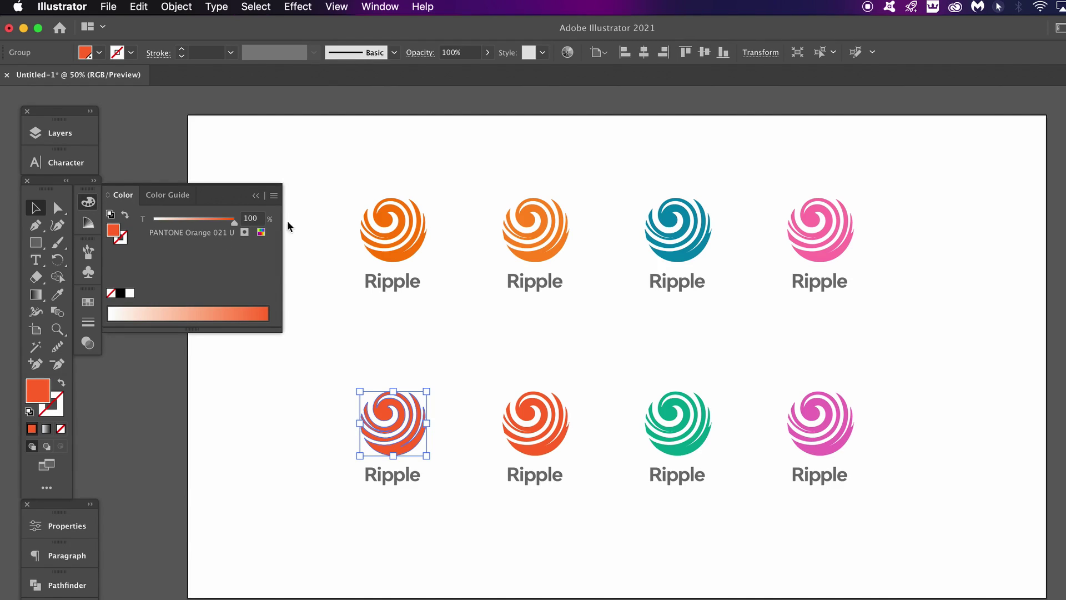
{"action": "left_click", "coordinate": [369, 183]}
{"action": "left_click", "coordinate": [362, 239]}
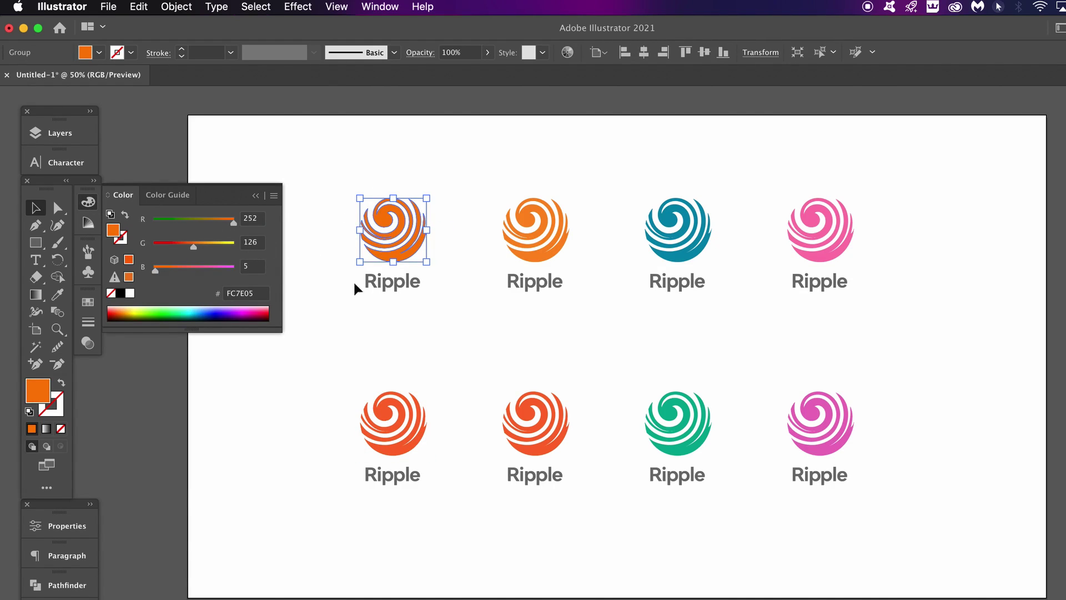
{"action": "left_click", "coordinate": [274, 195]}
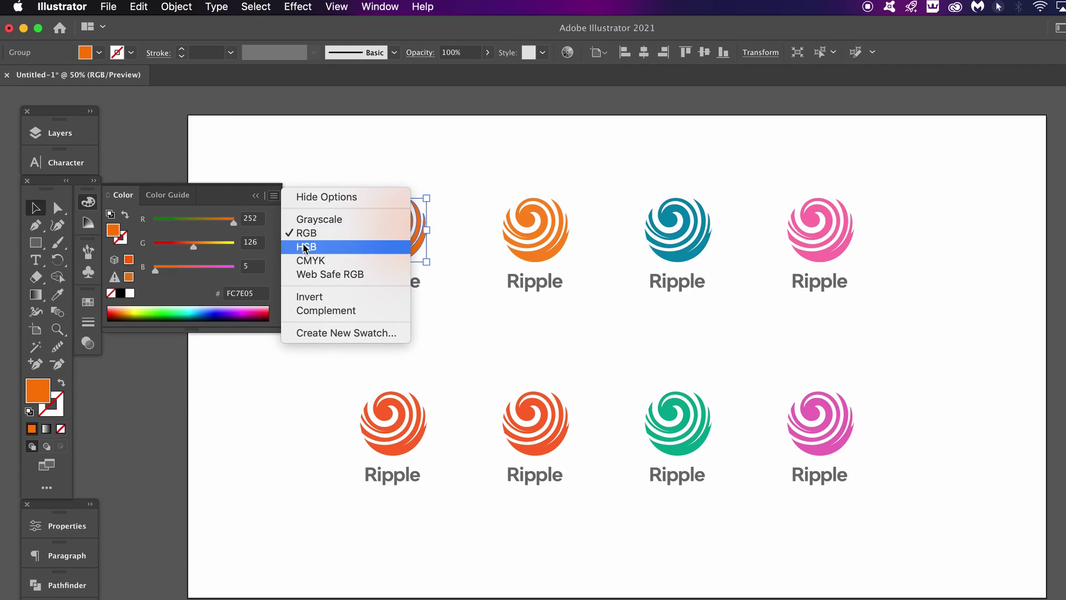
Read each bottom-row logo's Pantone color, including the pink PANTONE 238 U
{"action": "left_click", "coordinate": [312, 373]}
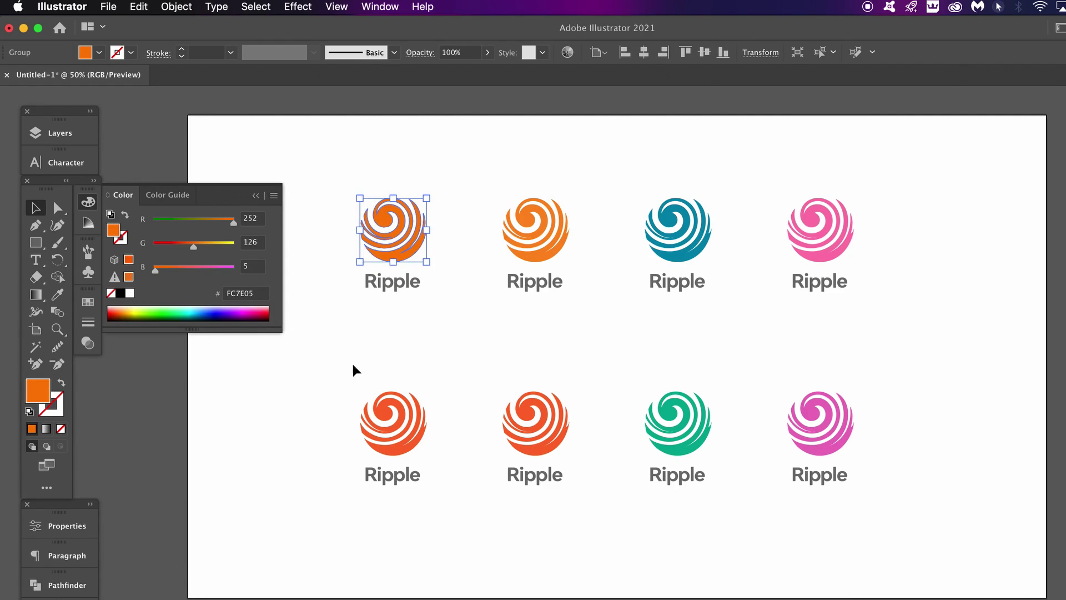
{"action": "left_click", "coordinate": [367, 405]}
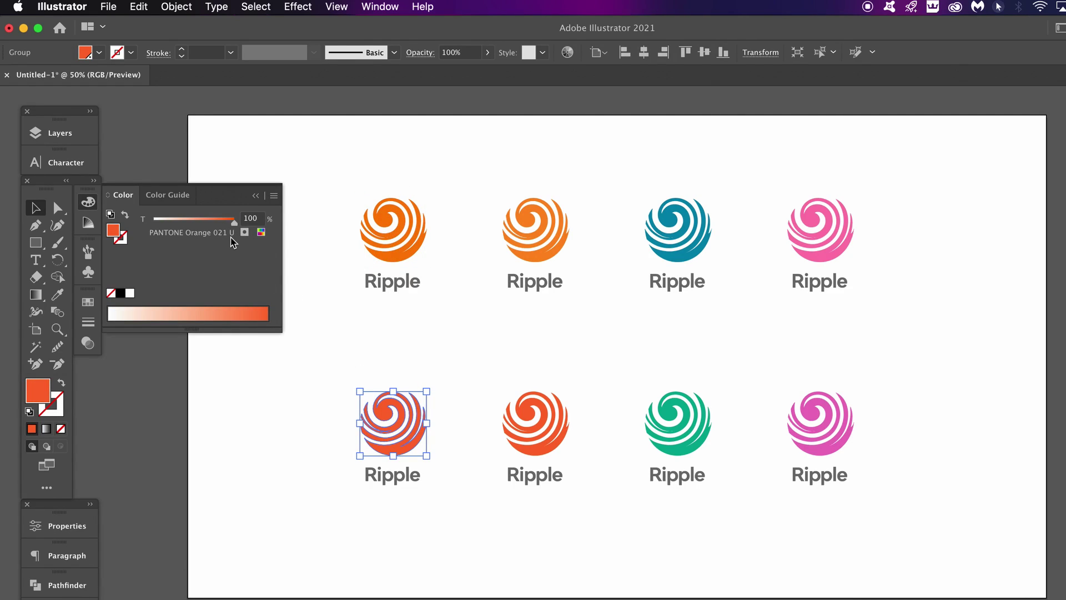
{"action": "left_click", "coordinate": [550, 414]}
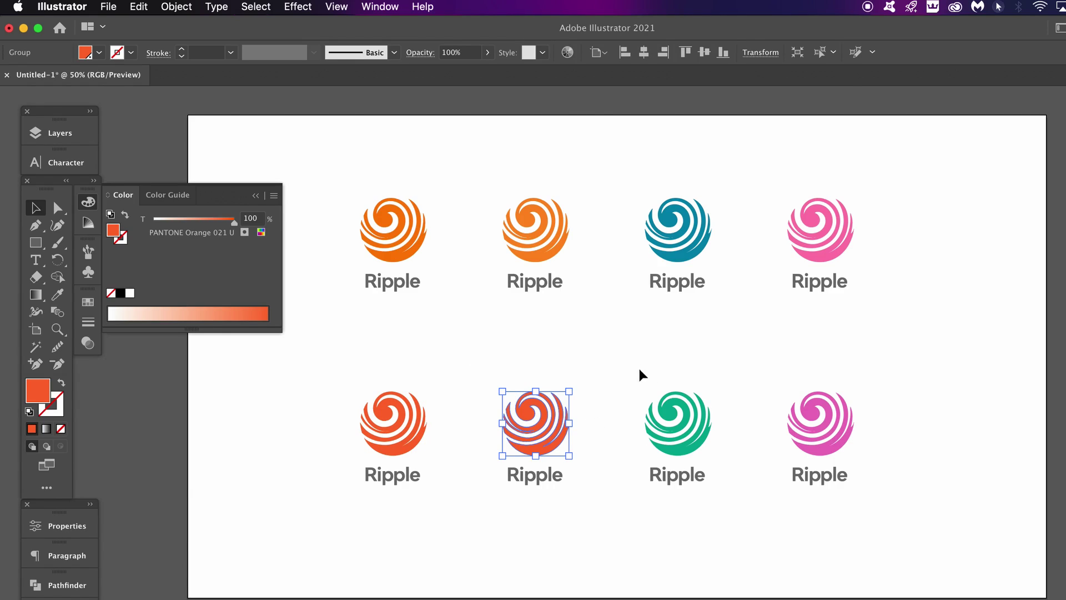
{"action": "left_click", "coordinate": [701, 435]}
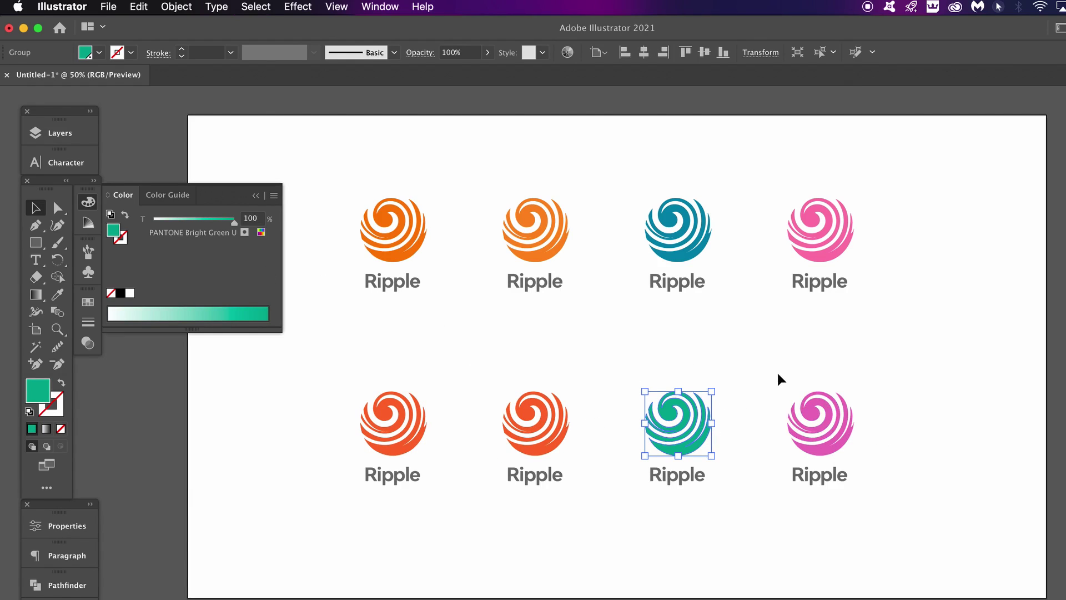
{"action": "left_click", "coordinate": [854, 421]}
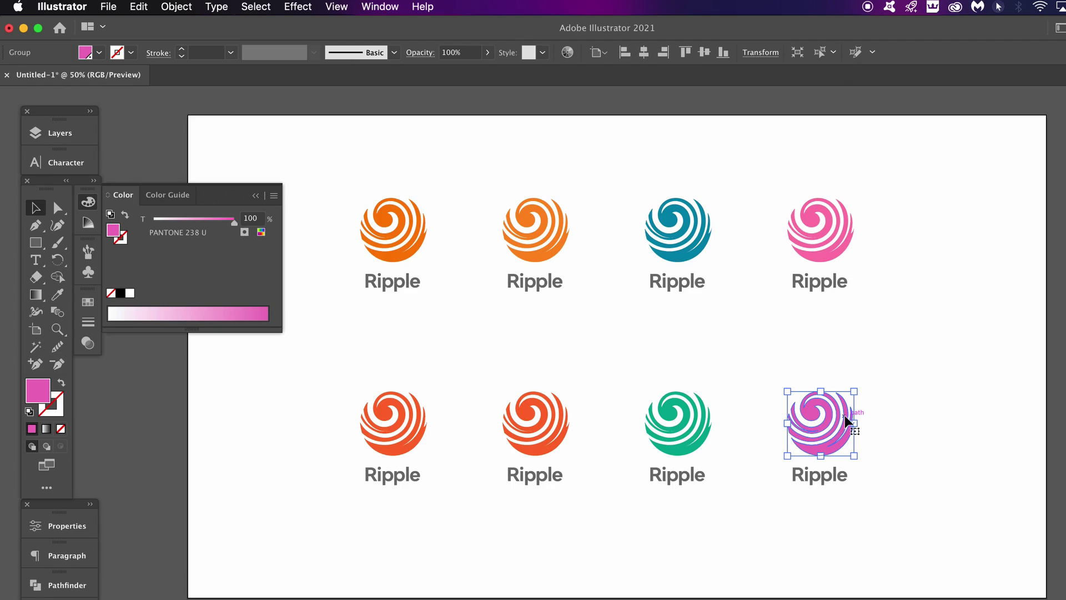
{"action": "left_click", "coordinate": [846, 425]}
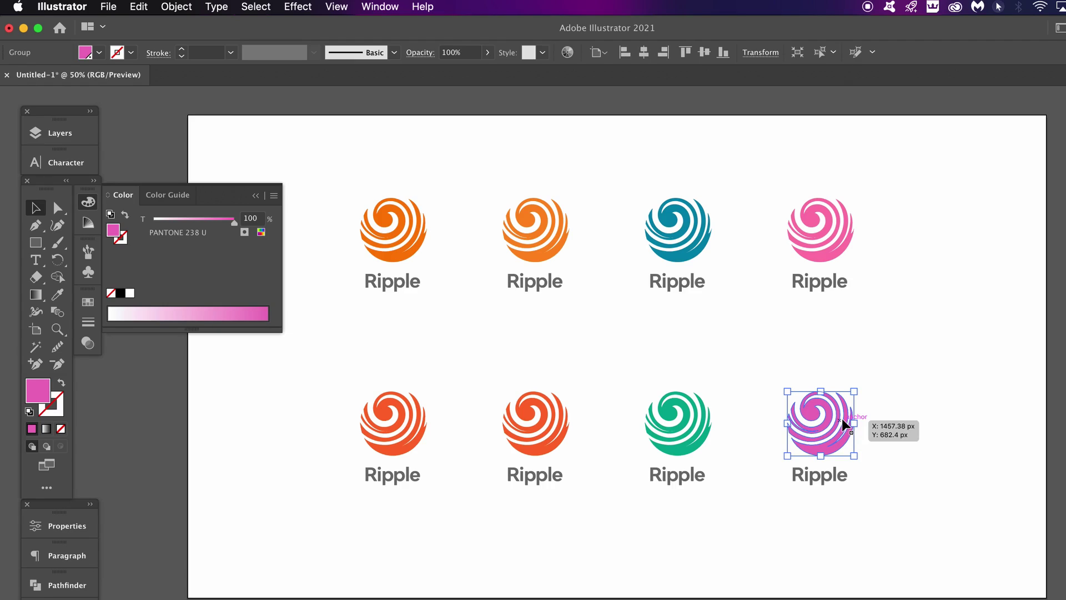
{"action": "left_click", "coordinate": [842, 516]}
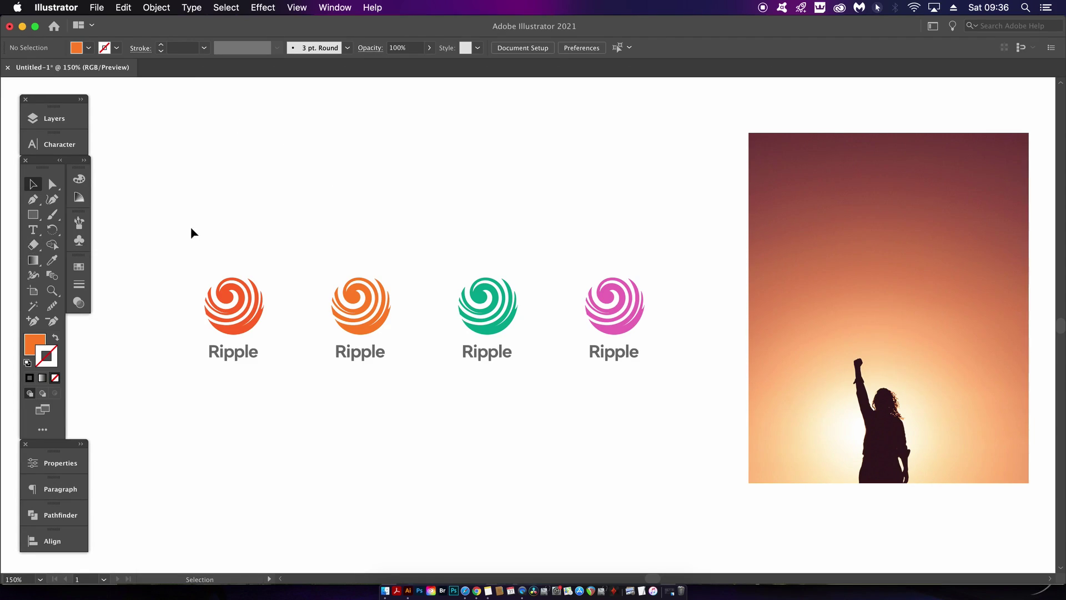
Select the row of four logos, open Recolor Artwork and move its panel left
{"action": "left_click_drag", "start_coordinate": [186, 222], "coordinate": [602, 306]}
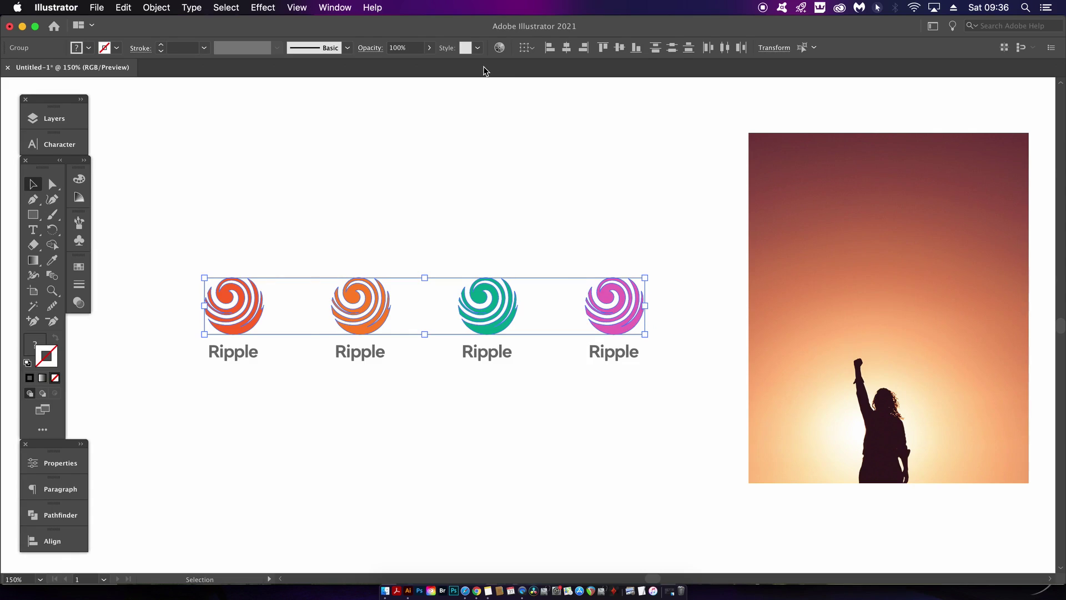
{"action": "left_click", "coordinate": [499, 47]}
{"action": "left_click_drag", "start_coordinate": [544, 146], "coordinate": [81, 136]}
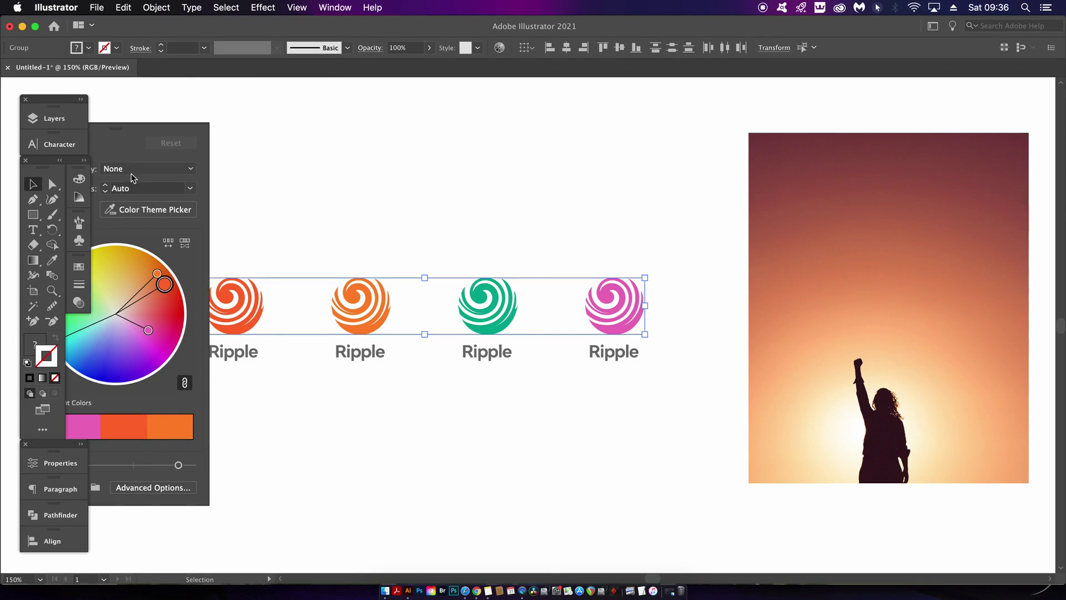
Sample the sunset photo with Color Theme Picker, reset, then resample its colors onto the logos
{"action": "left_click", "coordinate": [153, 210]}
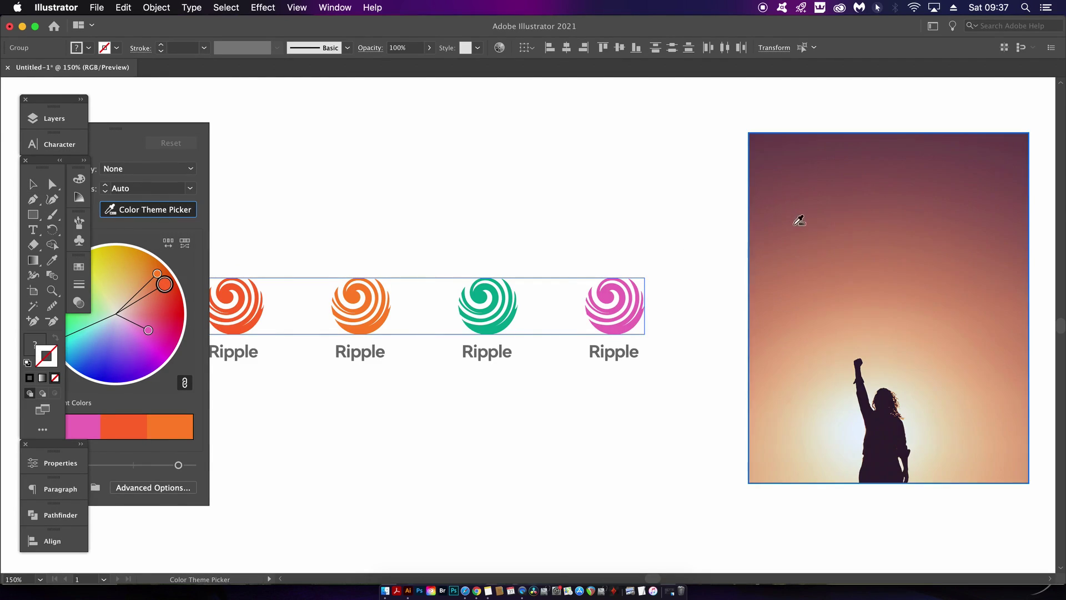
{"action": "left_click", "coordinate": [836, 206]}
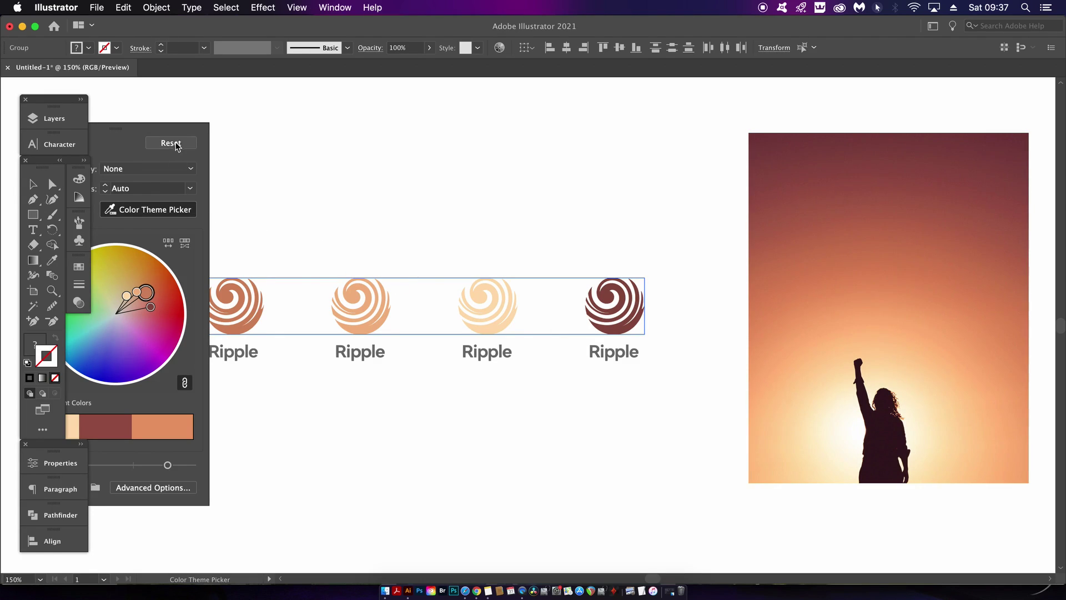
{"action": "left_click", "coordinate": [171, 142]}
{"action": "left_click", "coordinate": [147, 209]}
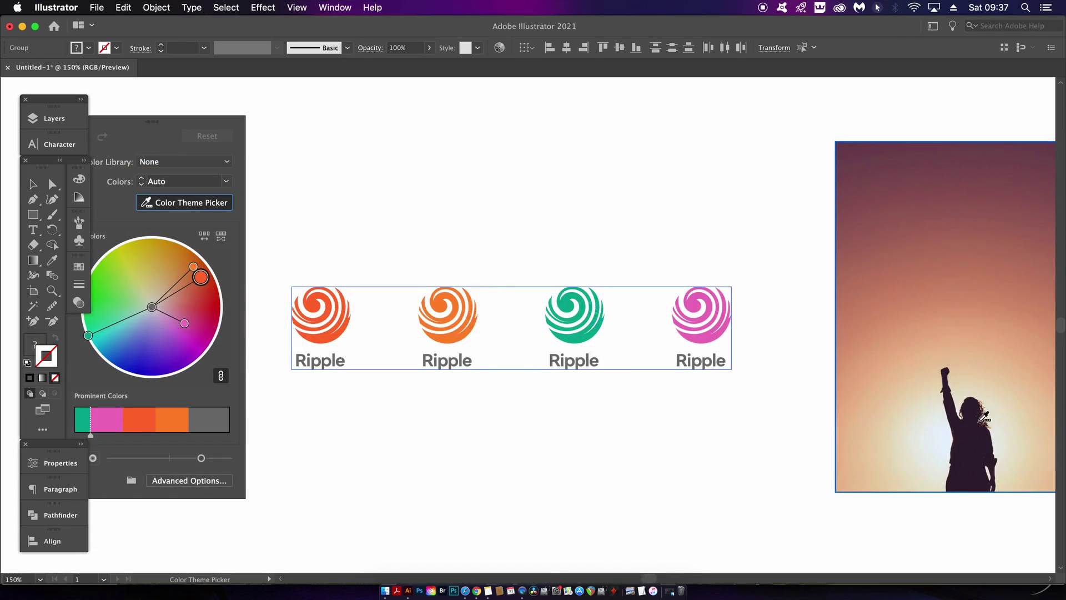
{"action": "left_click", "coordinate": [1016, 385]}
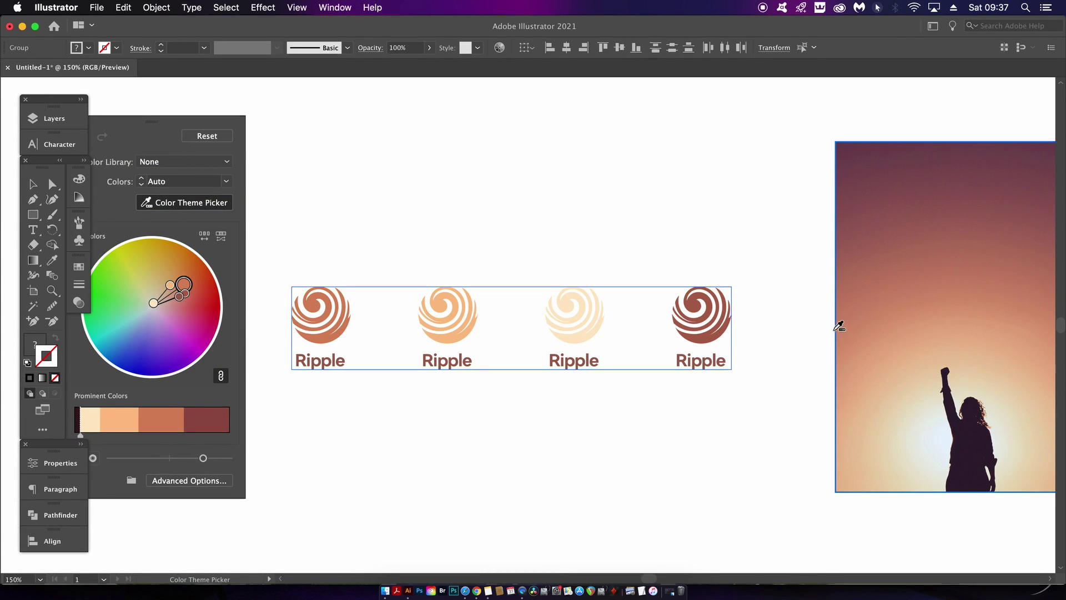
Adjust the brightness slider for rust, orange, pale gold and deep red, then apply
{"action": "left_click_drag", "start_coordinate": [143, 123], "coordinate": [157, 118]}
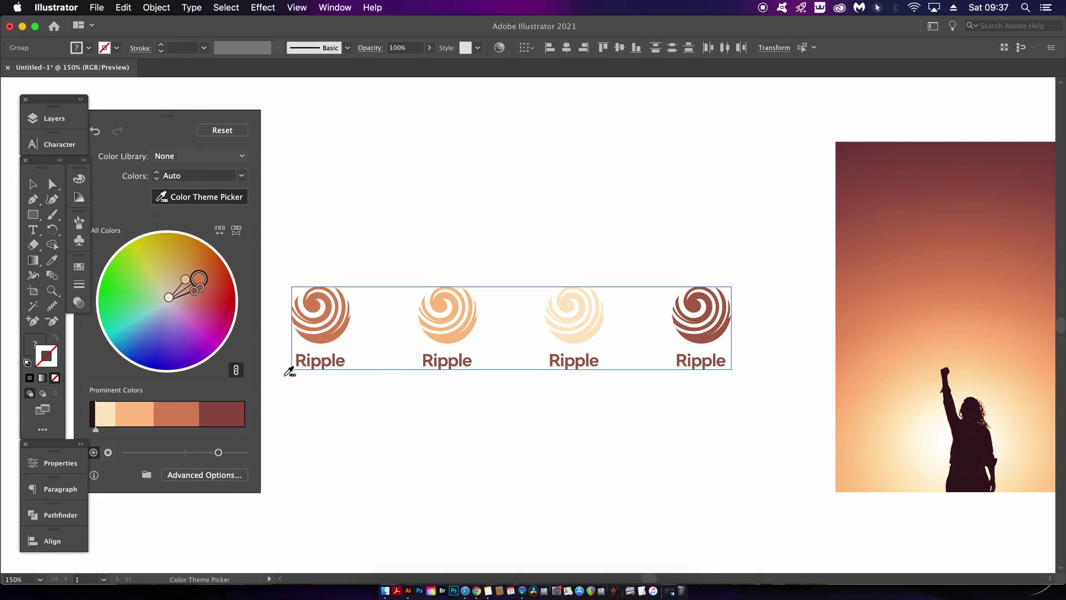
{"action": "mouse_move", "coordinate": [218, 453]}
{"action": "left_mouse_down"}
{"action": "mouse_move", "coordinate": [228, 452]}
{"action": "mouse_move", "coordinate": [219, 453]}
{"action": "left_mouse_up"}
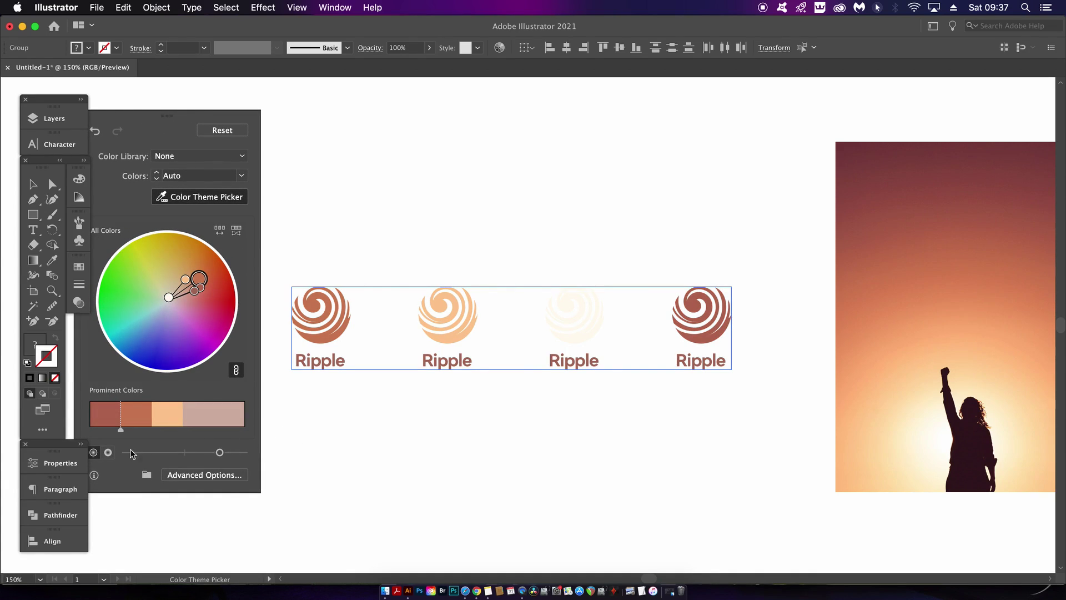
{"action": "left_click", "coordinate": [108, 452]}
{"action": "left_click_drag", "start_coordinate": [167, 452], "coordinate": [232, 453]}
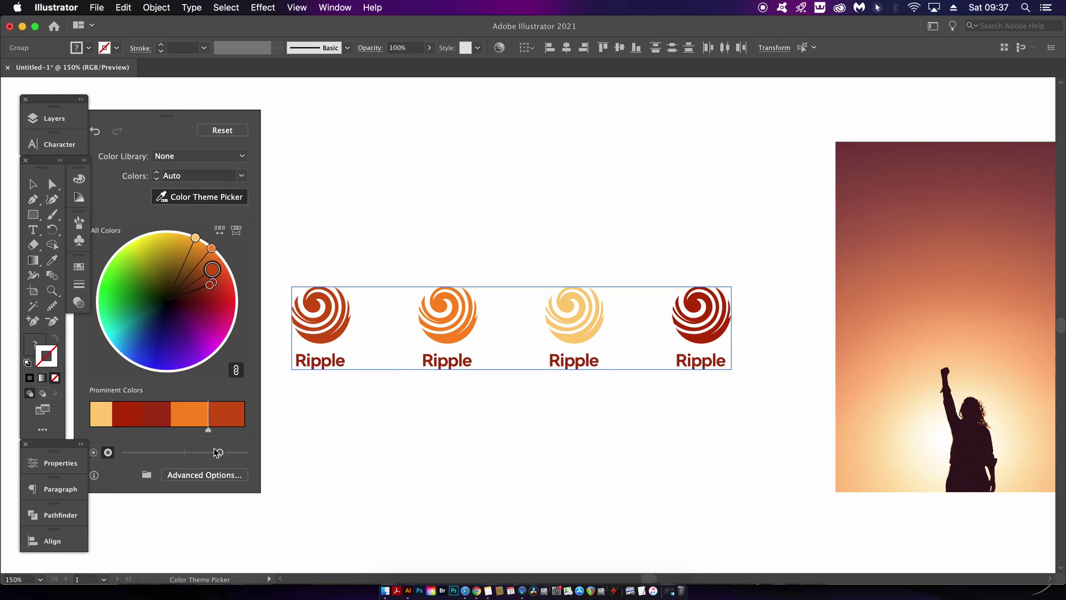
{"action": "left_click", "coordinate": [451, 185]}
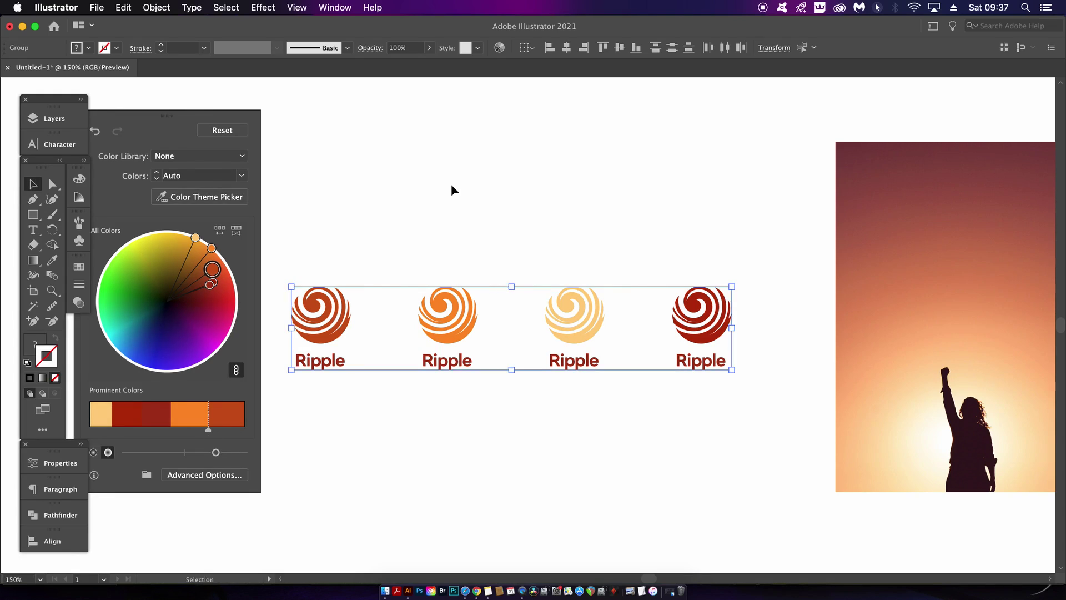